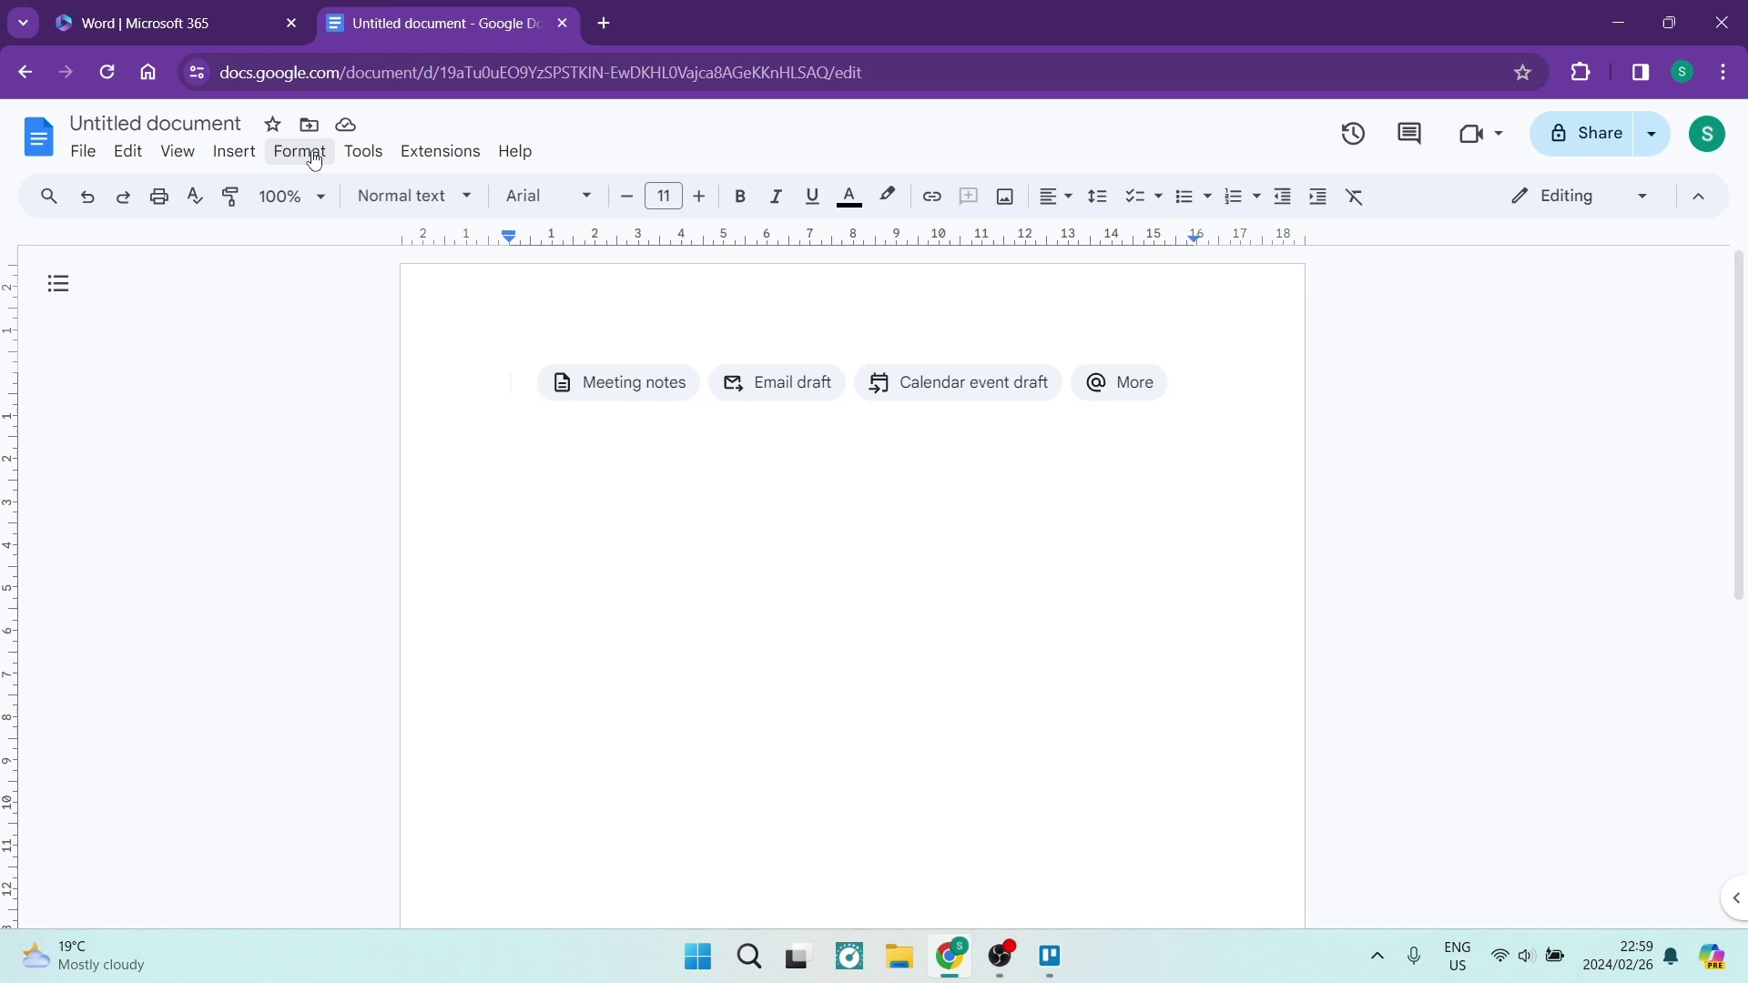
# Open a new blank drawing canvas from Insert > Drawing > New.
pyautogui.click(233, 155)
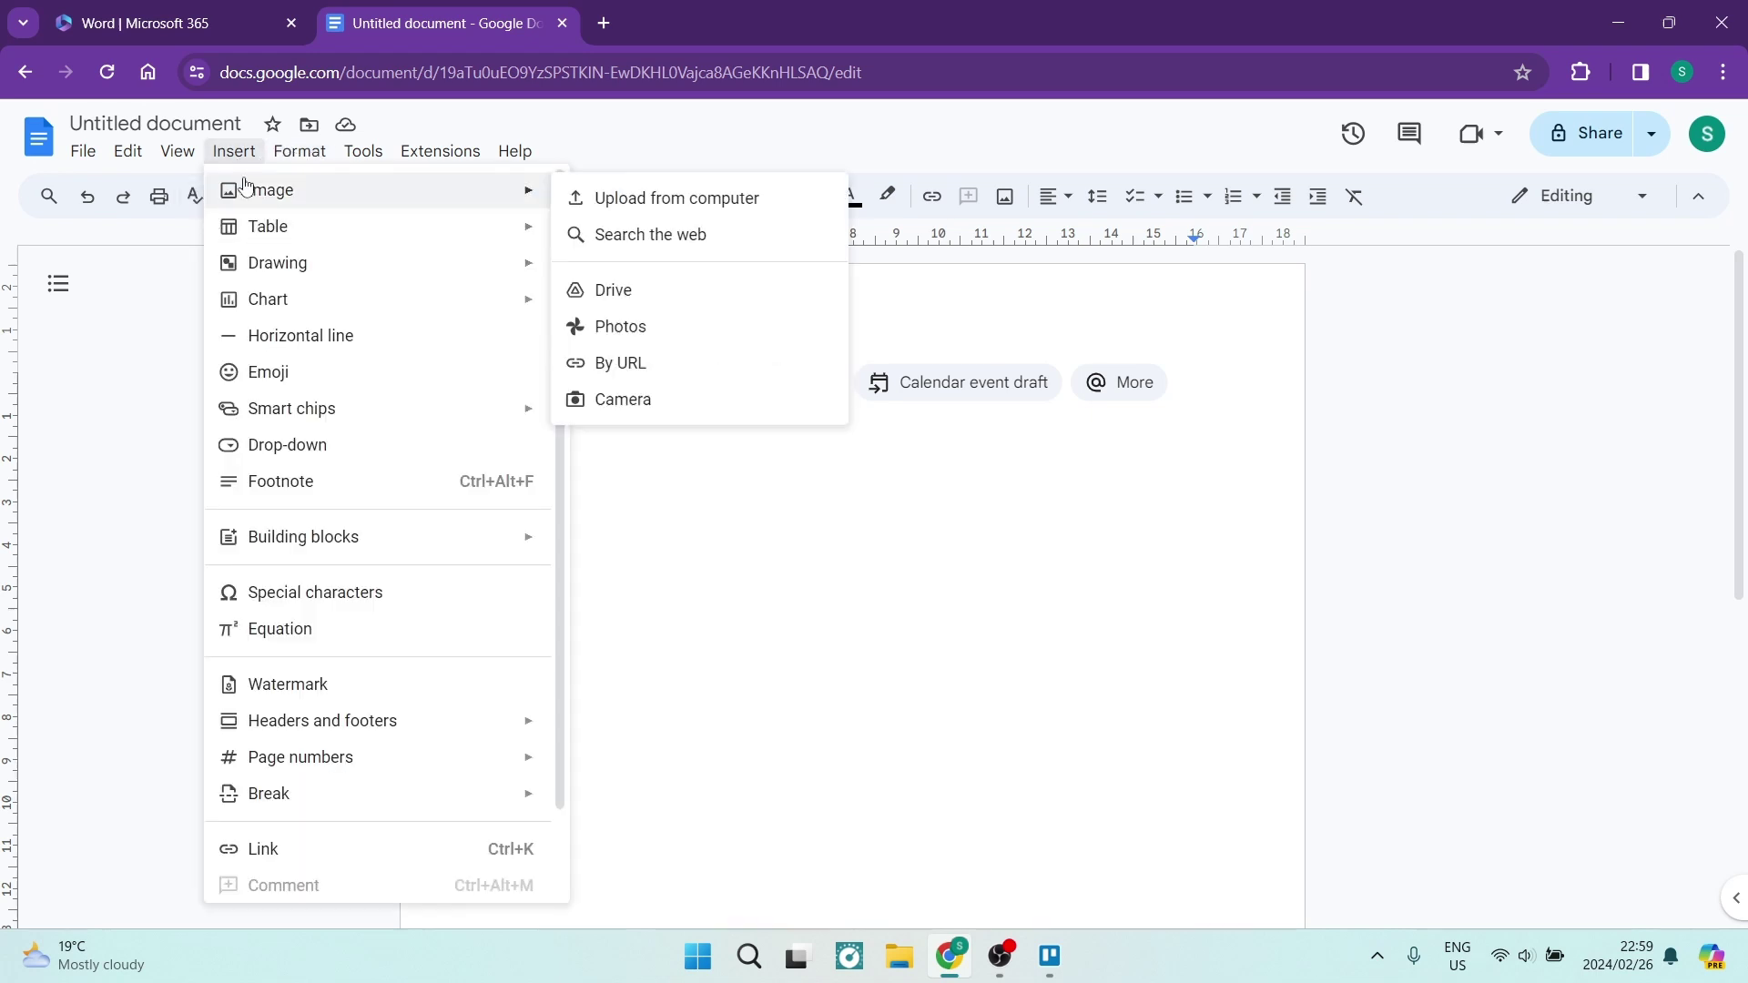
pyautogui.moveTo(326, 270)
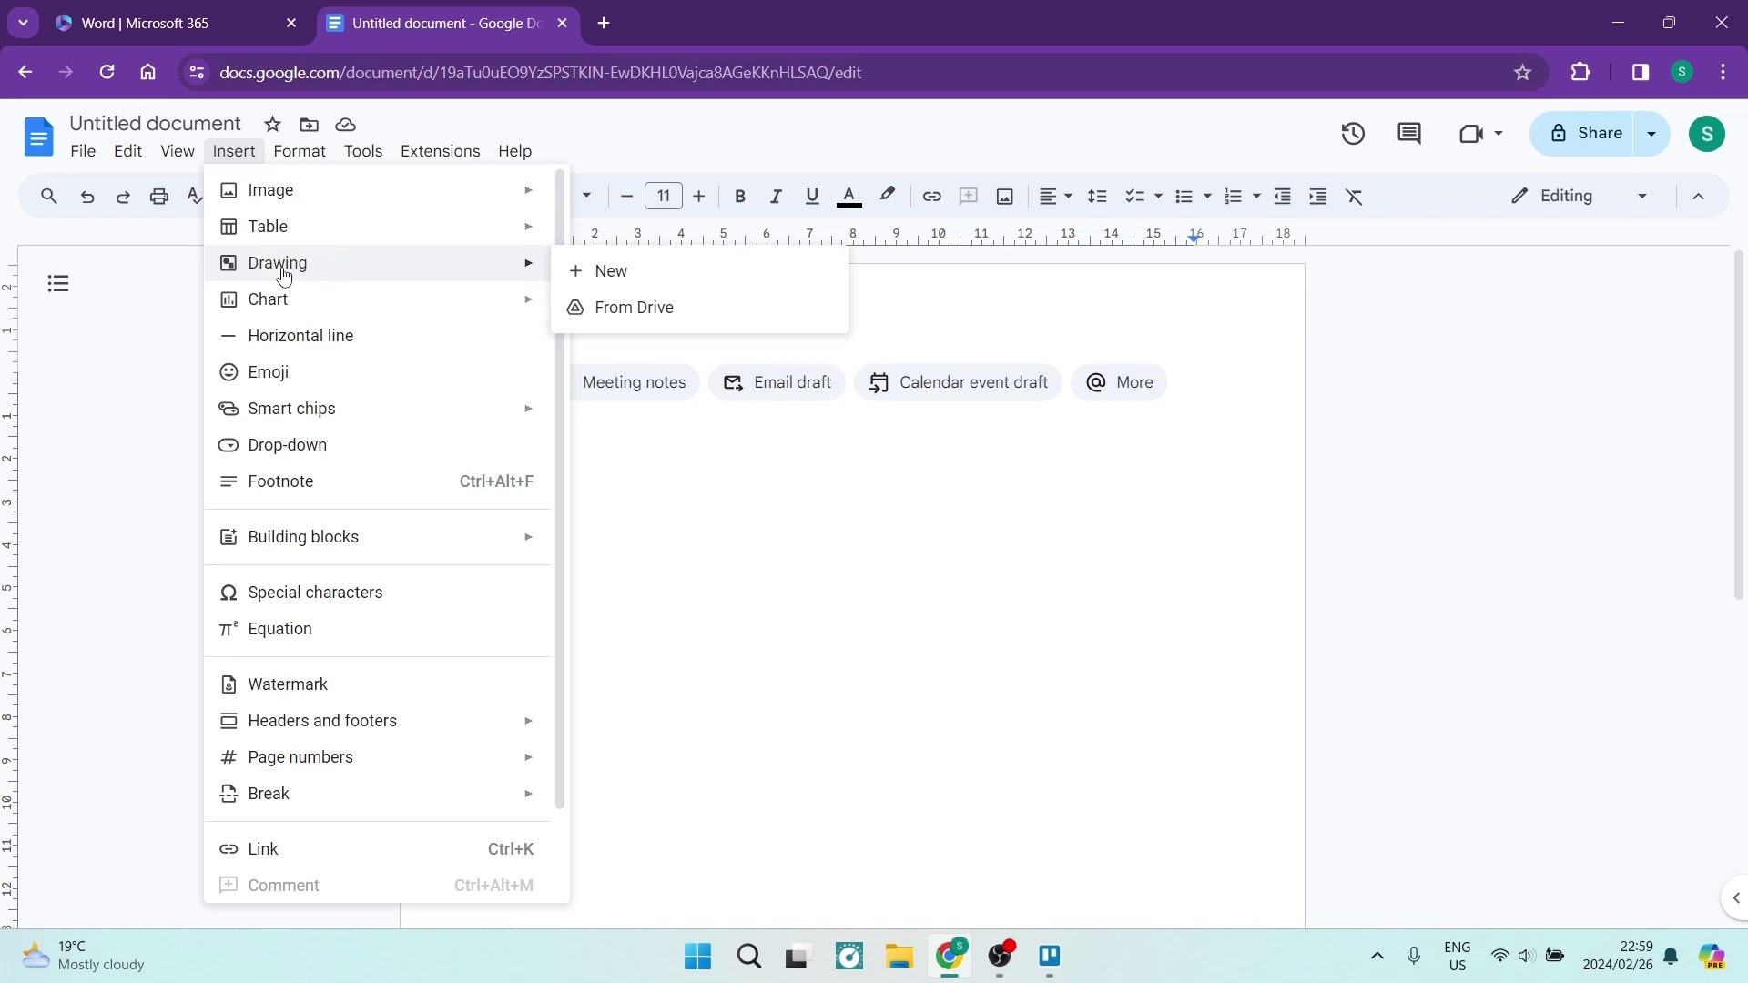
pyautogui.click(653, 278)
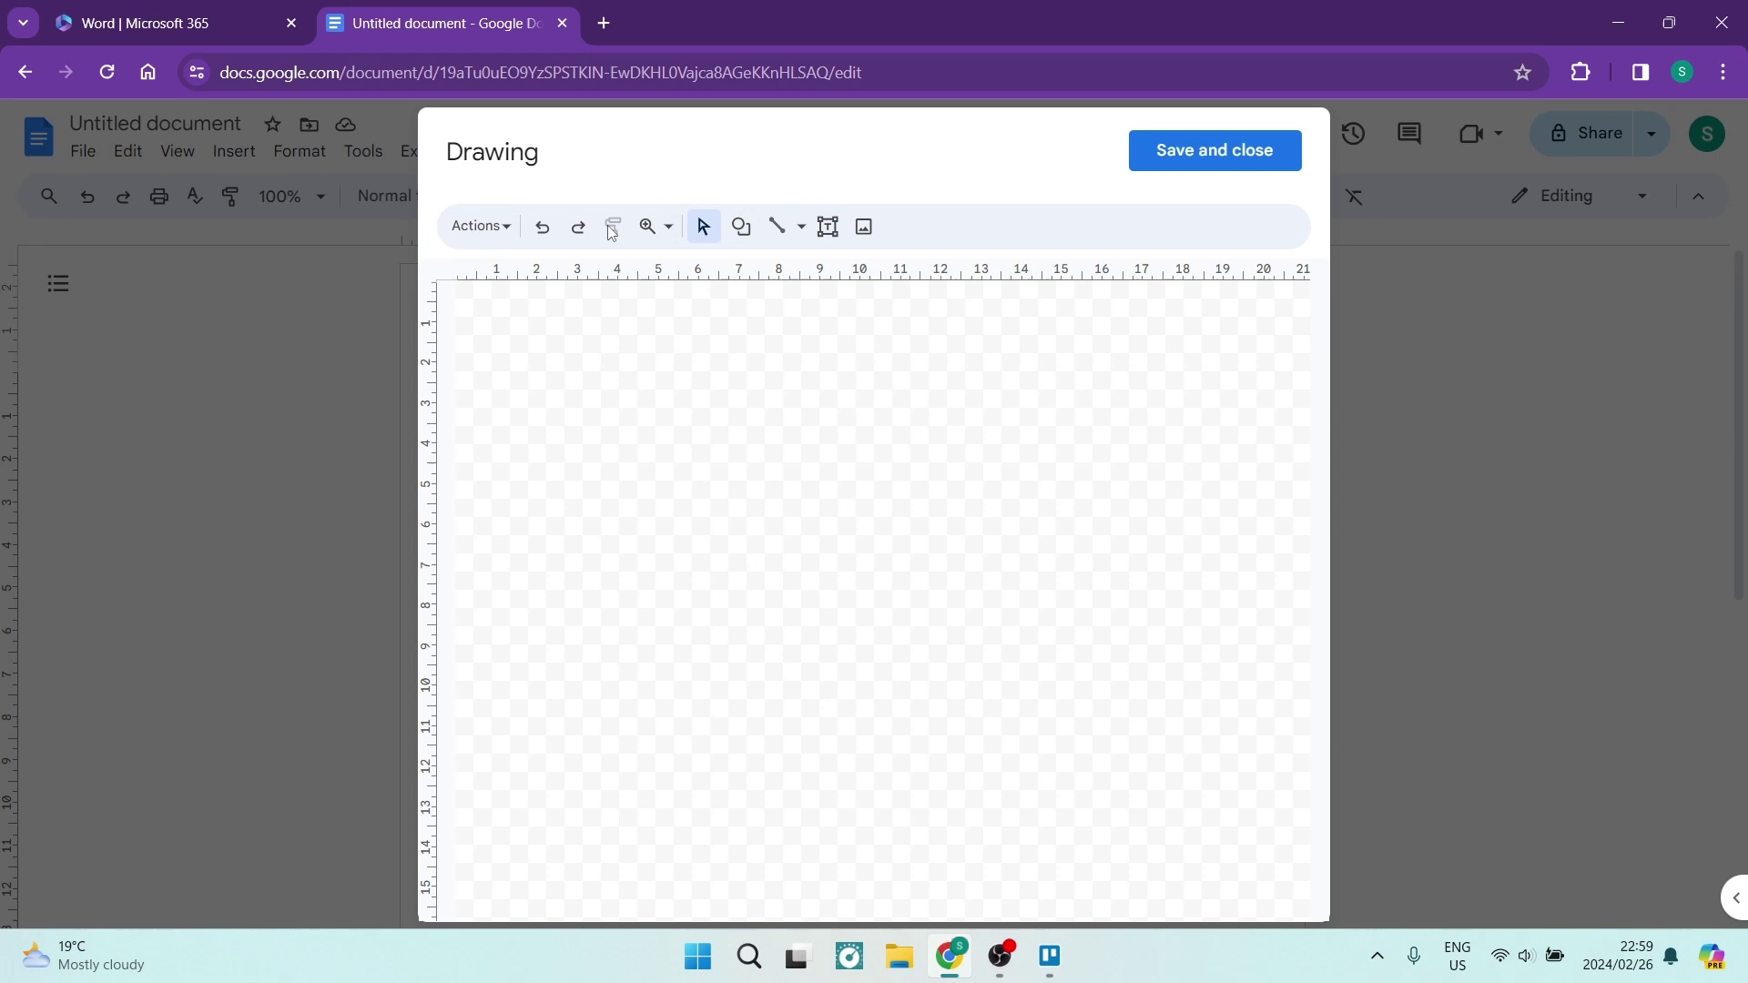
# Choose Scribble from the line tool dropdown in the drawing toolbar.
pyautogui.click(508, 229)
pyautogui.click(510, 230)
pyautogui.click(801, 232)
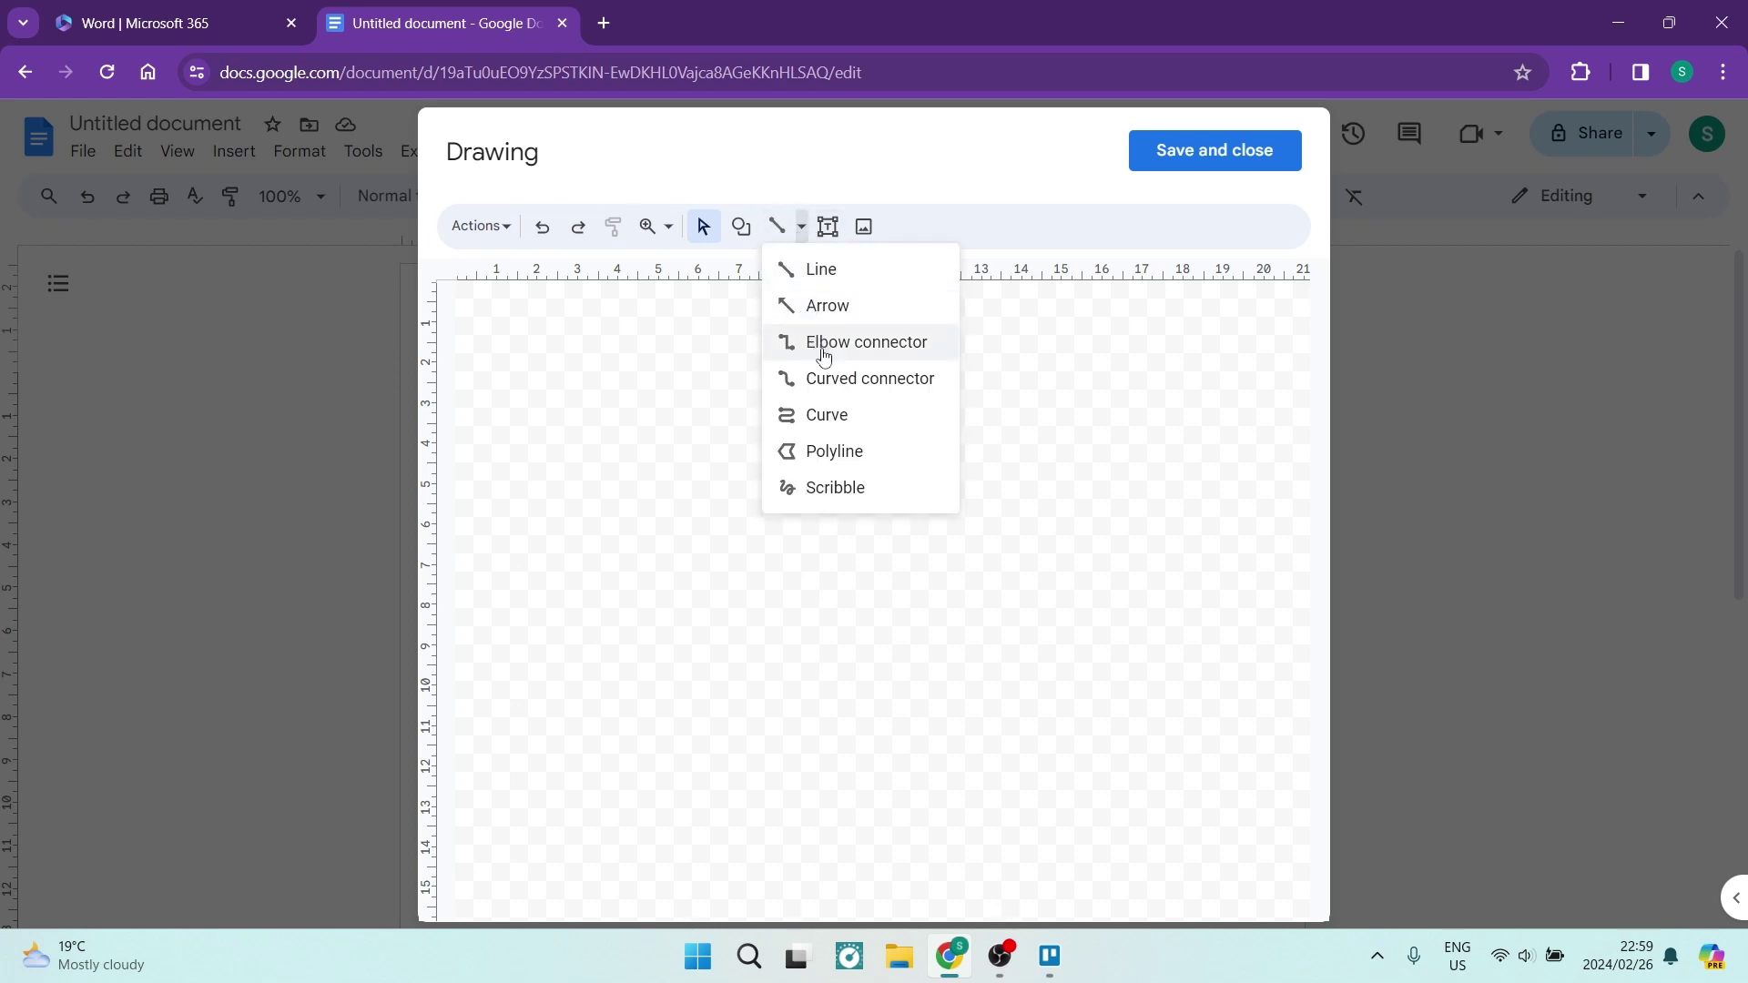
pyautogui.click(833, 488)
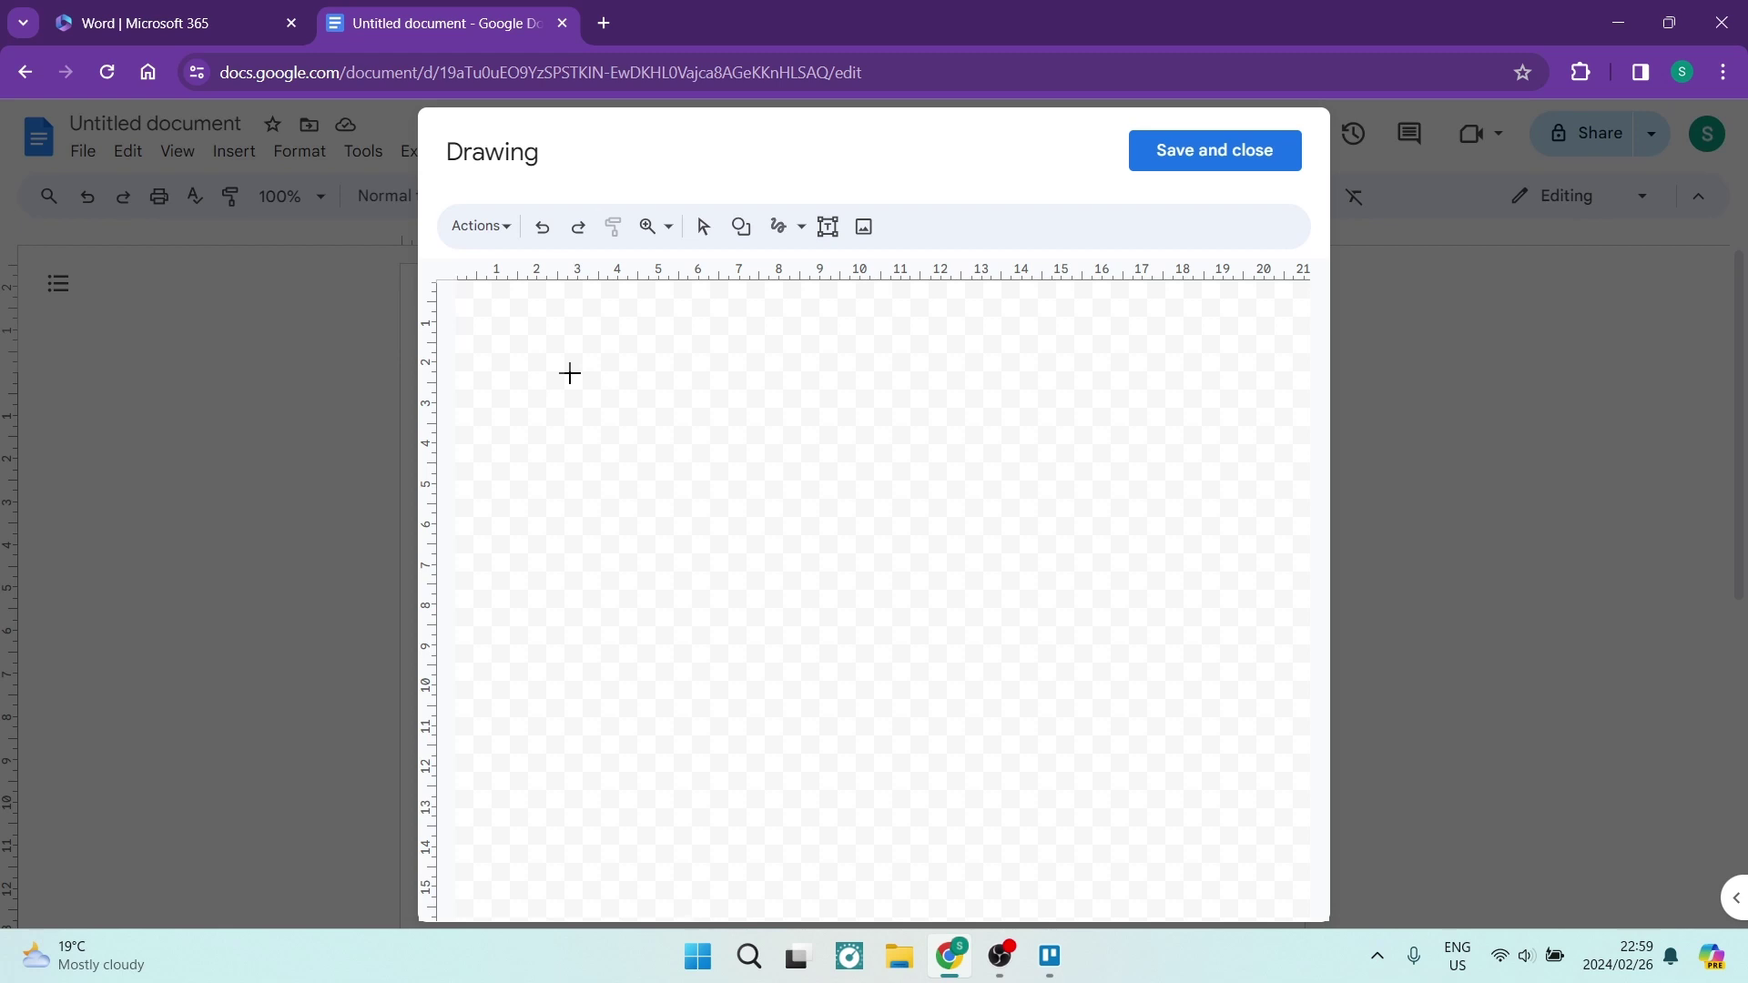
# Scribble the letters N, I, C and E by hand, undoing a stray stroke below.
pyautogui.moveTo(526, 360); pyautogui.dragTo(528, 473)
pyautogui.moveTo(528, 364)
pyautogui.mouseDown()
pyautogui.moveTo(578, 473)
pyautogui.moveTo(583, 369)
pyautogui.moveTo(686, 379)
pyautogui.moveTo(645, 442)
pyautogui.moveTo(645, 472)
pyautogui.moveTo(674, 469)
pyautogui.mouseUp()
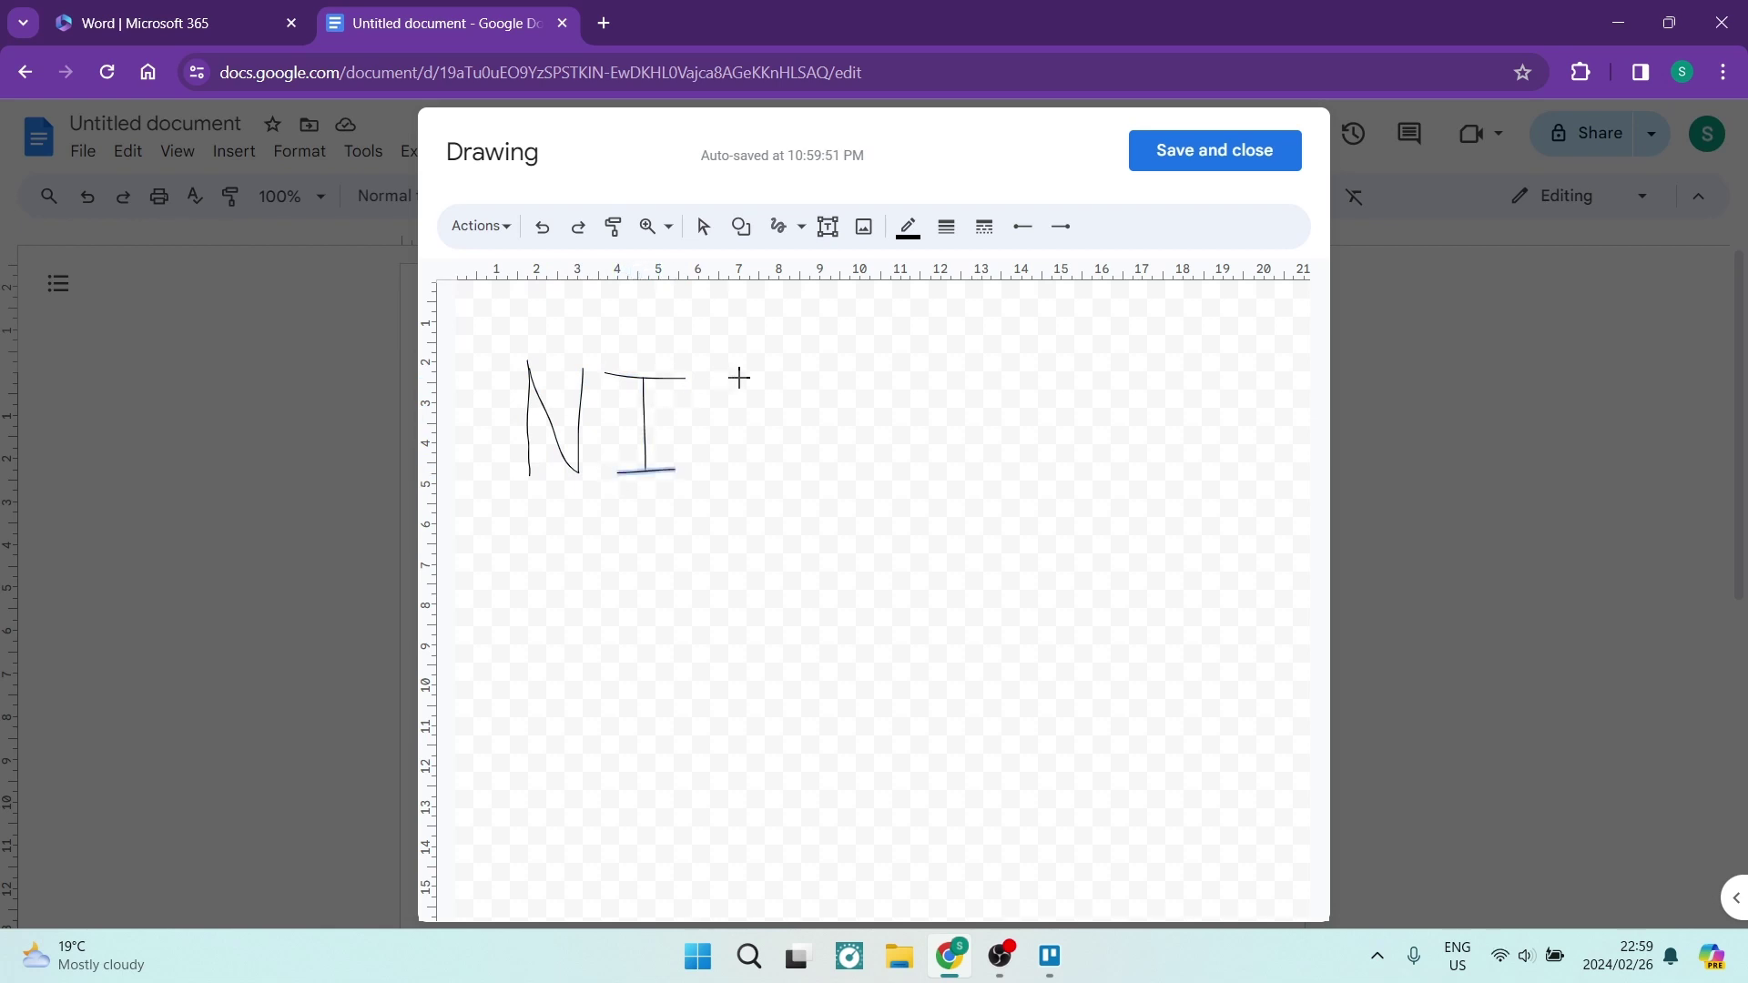
pyautogui.moveTo(744, 386)
pyautogui.mouseDown()
pyautogui.moveTo(714, 379)
pyautogui.moveTo(686, 452)
pyautogui.moveTo(728, 451)
pyautogui.mouseUp()
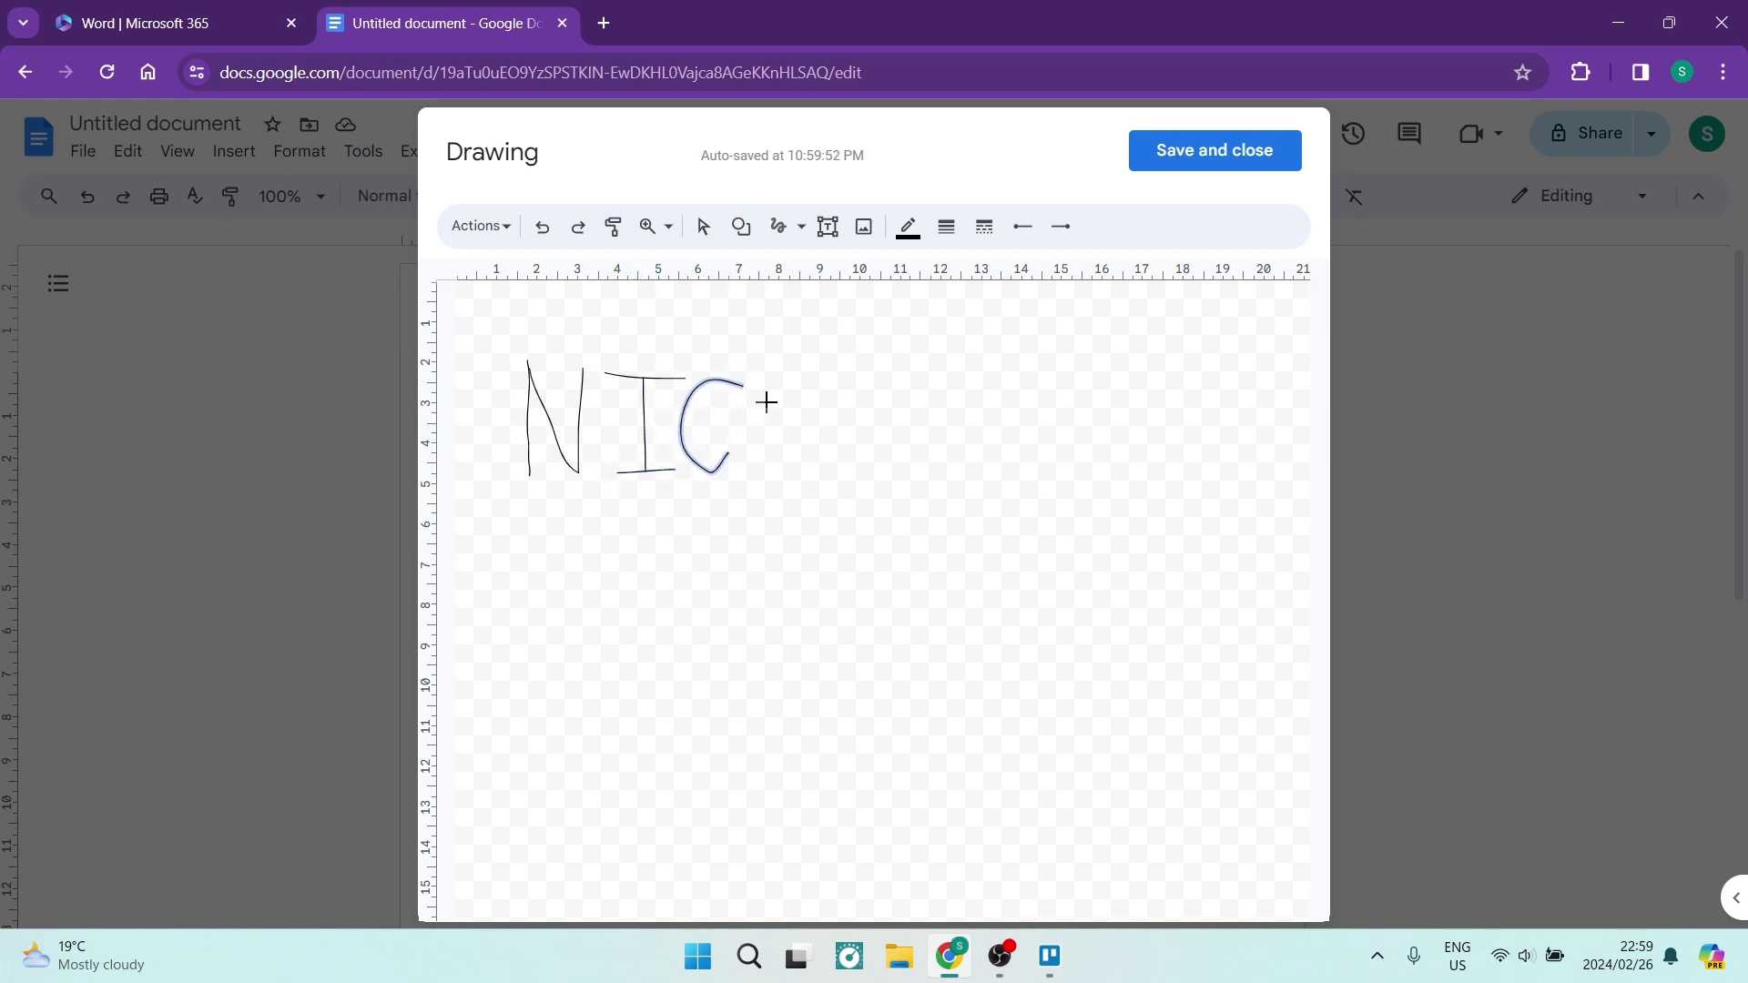
pyautogui.moveTo(785, 389)
pyautogui.mouseDown()
pyautogui.moveTo(743, 401)
pyautogui.moveTo(743, 473)
pyautogui.moveTo(792, 468)
pyautogui.moveTo(775, 434)
pyautogui.mouseUp()
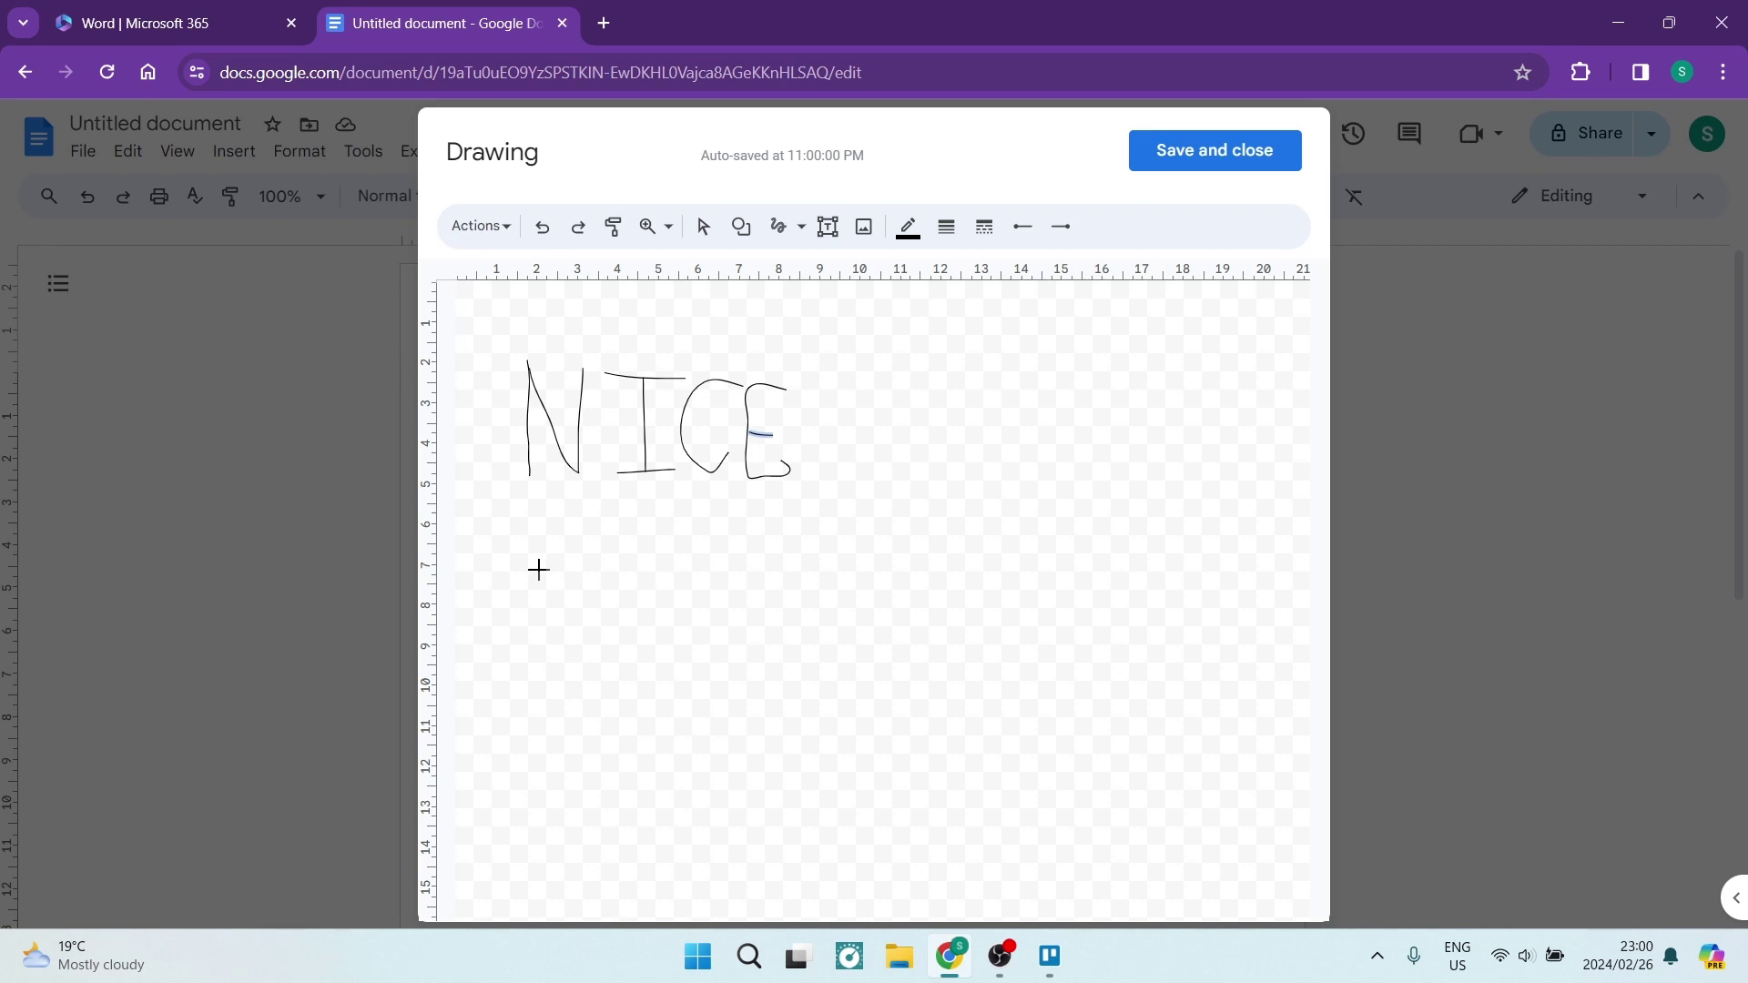
pyautogui.moveTo(539, 576)
pyautogui.mouseDown()
pyautogui.moveTo(539, 612)
pyautogui.moveTo(543, 577)
pyautogui.moveTo(566, 609)
pyautogui.moveTo(583, 600)
pyautogui.mouseUp()
pyautogui.hotkey('ctrl', 'z')
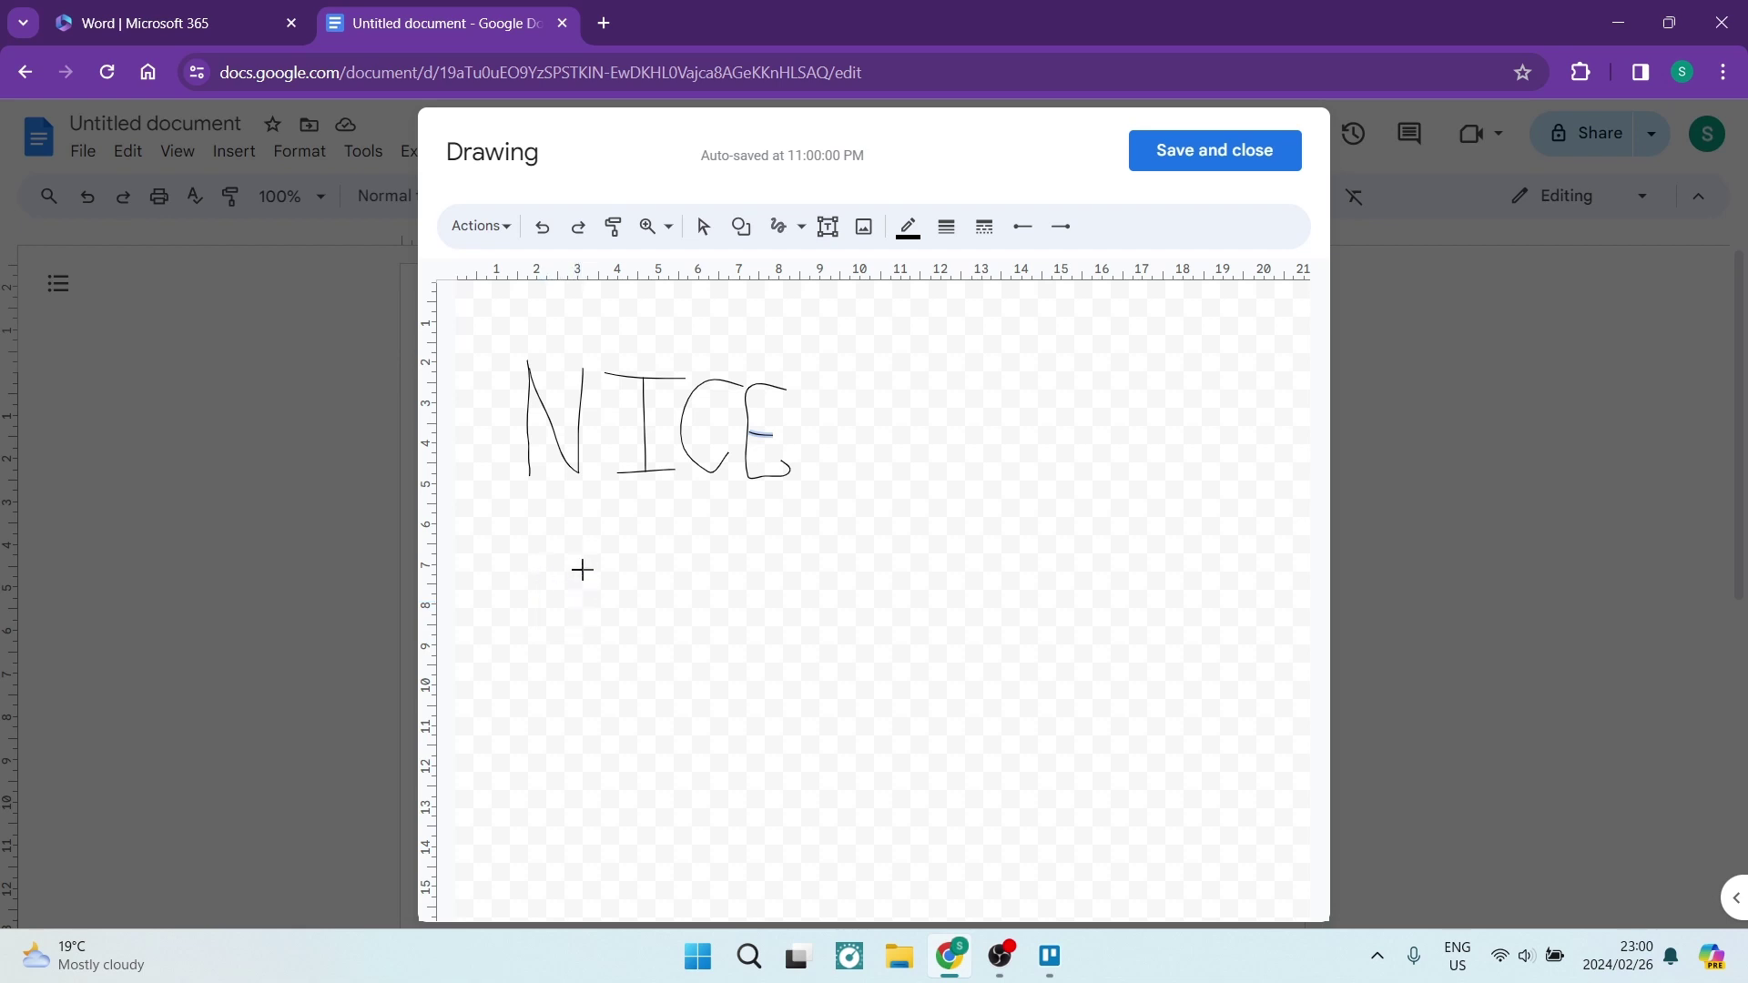
# Box-select all the NICE strokes and set their line colour to red.
pyautogui.click(706, 228)
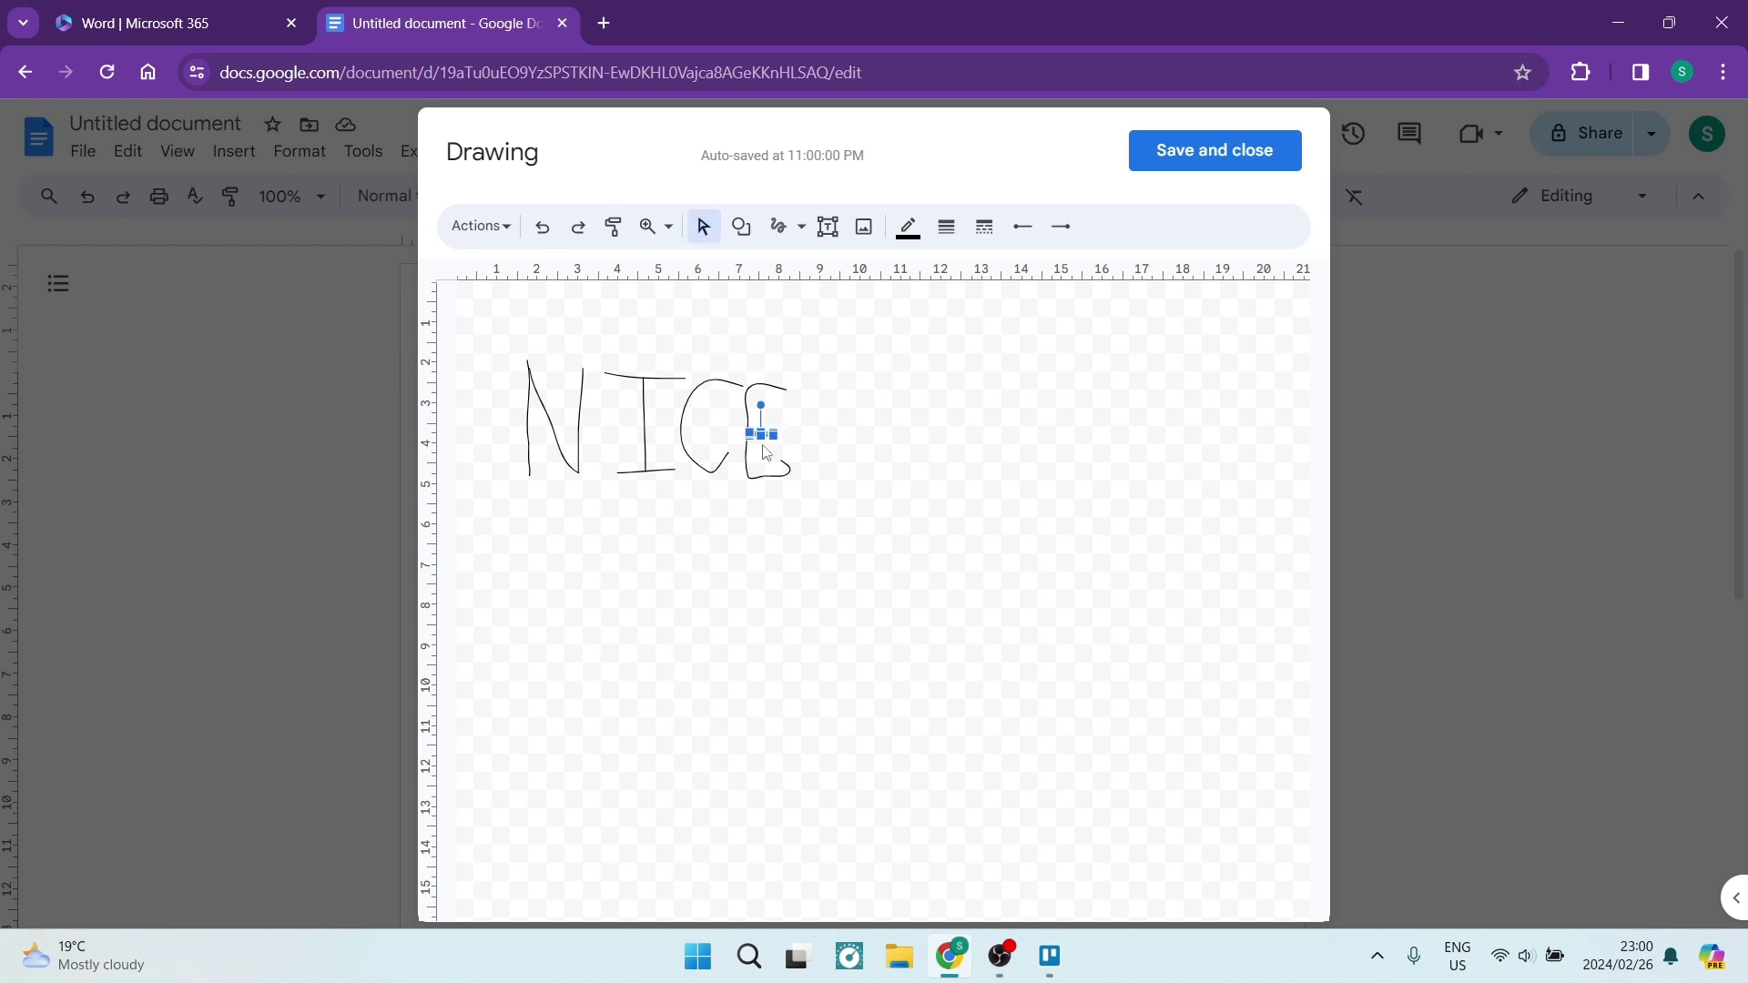
pyautogui.moveTo(490, 344)
pyautogui.mouseDown()
pyautogui.moveTo(671, 476)
pyautogui.moveTo(827, 495)
pyautogui.mouseUp()
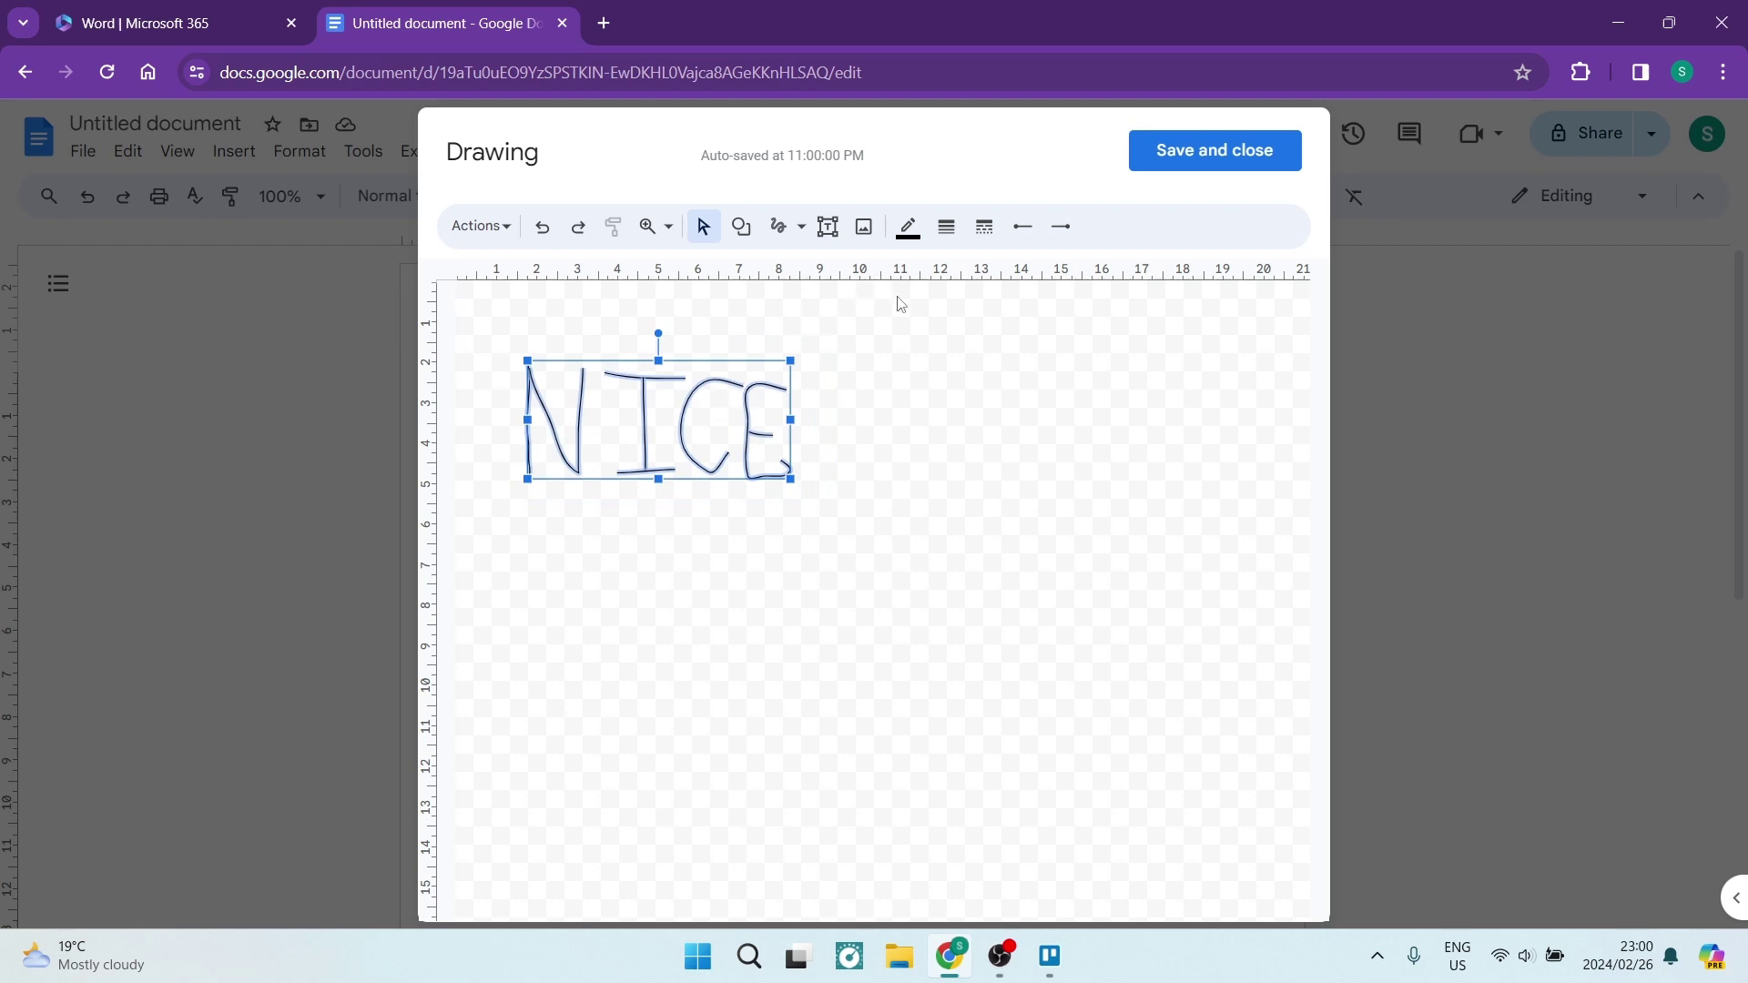
pyautogui.click(908, 227)
pyautogui.click(944, 370)
# Make the strokes thicker, trying a dotted dash before reverting to solid lines.
pyautogui.click(947, 229)
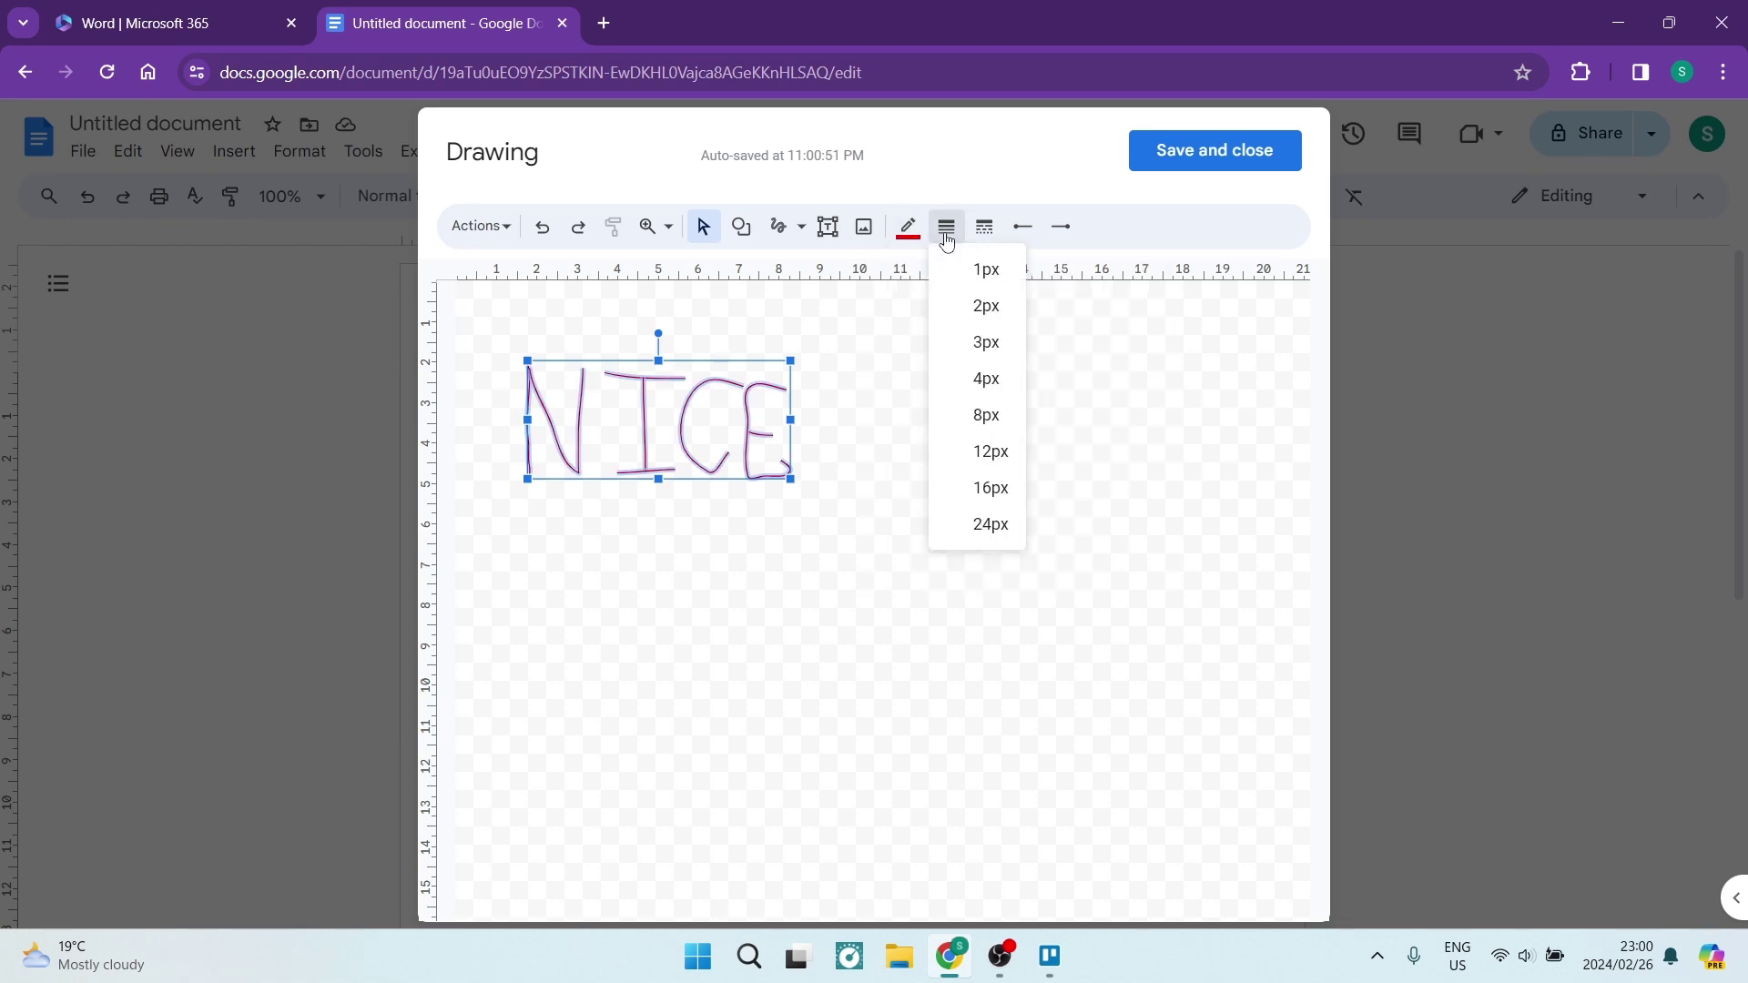
pyautogui.click(948, 344)
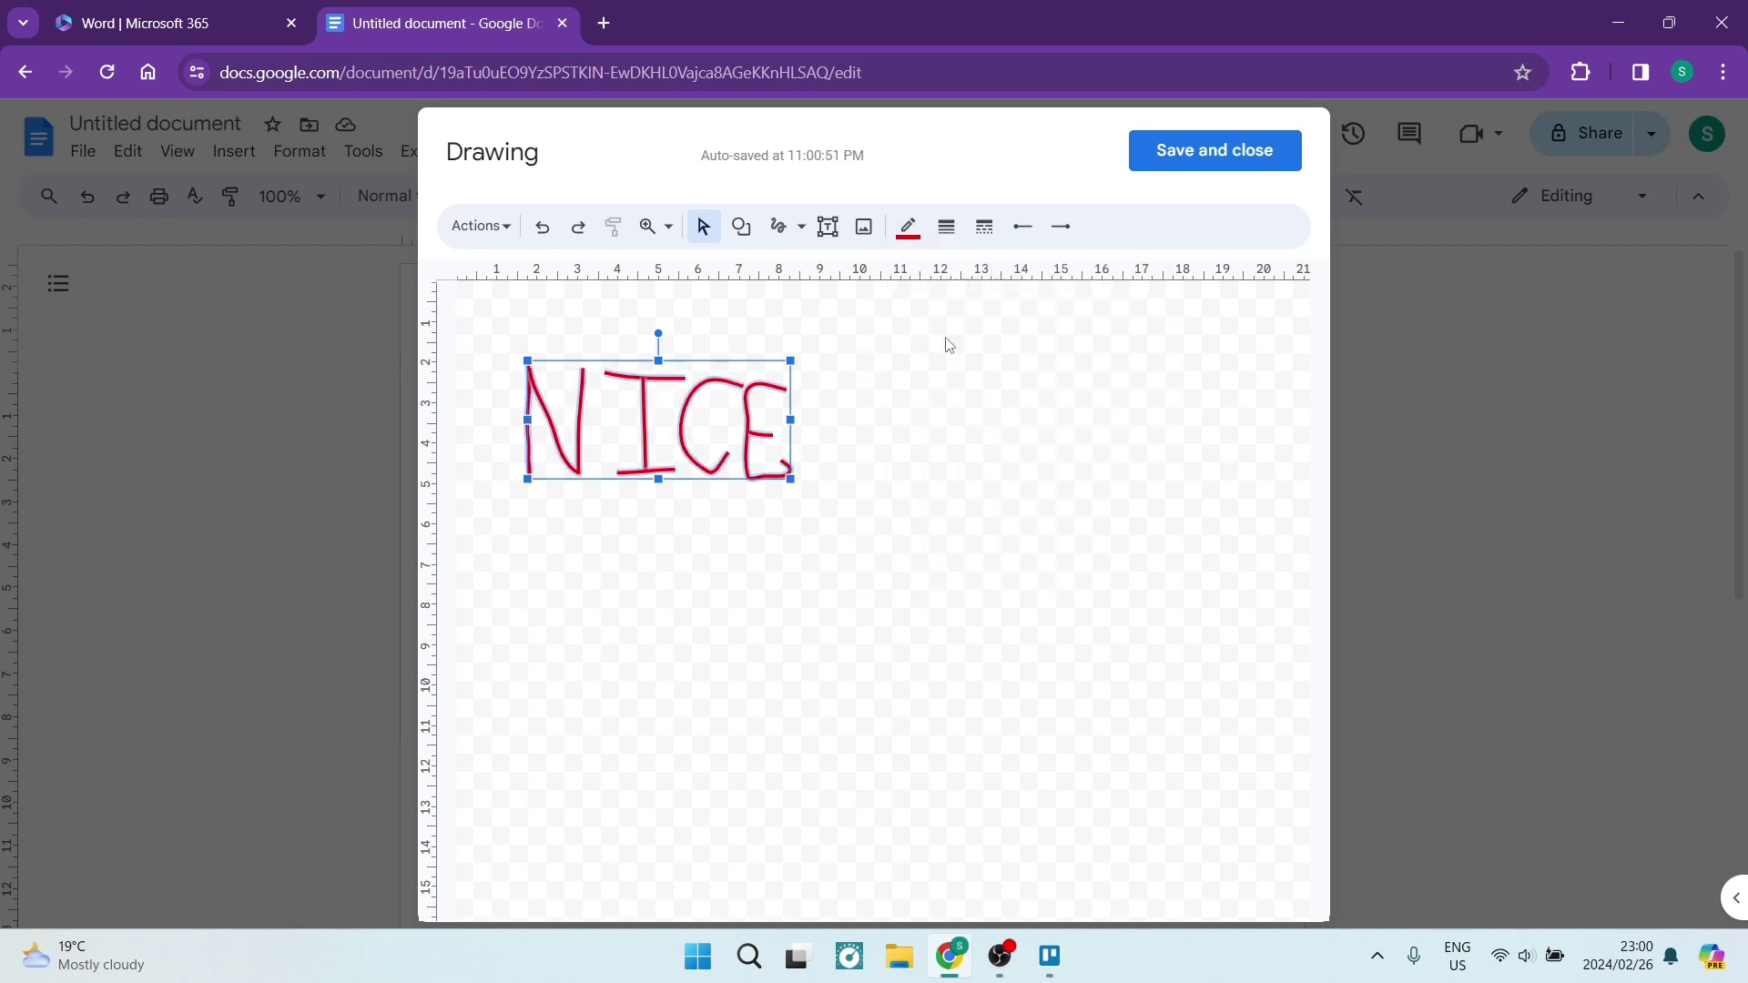
pyautogui.click(984, 226)
pyautogui.click(1004, 299)
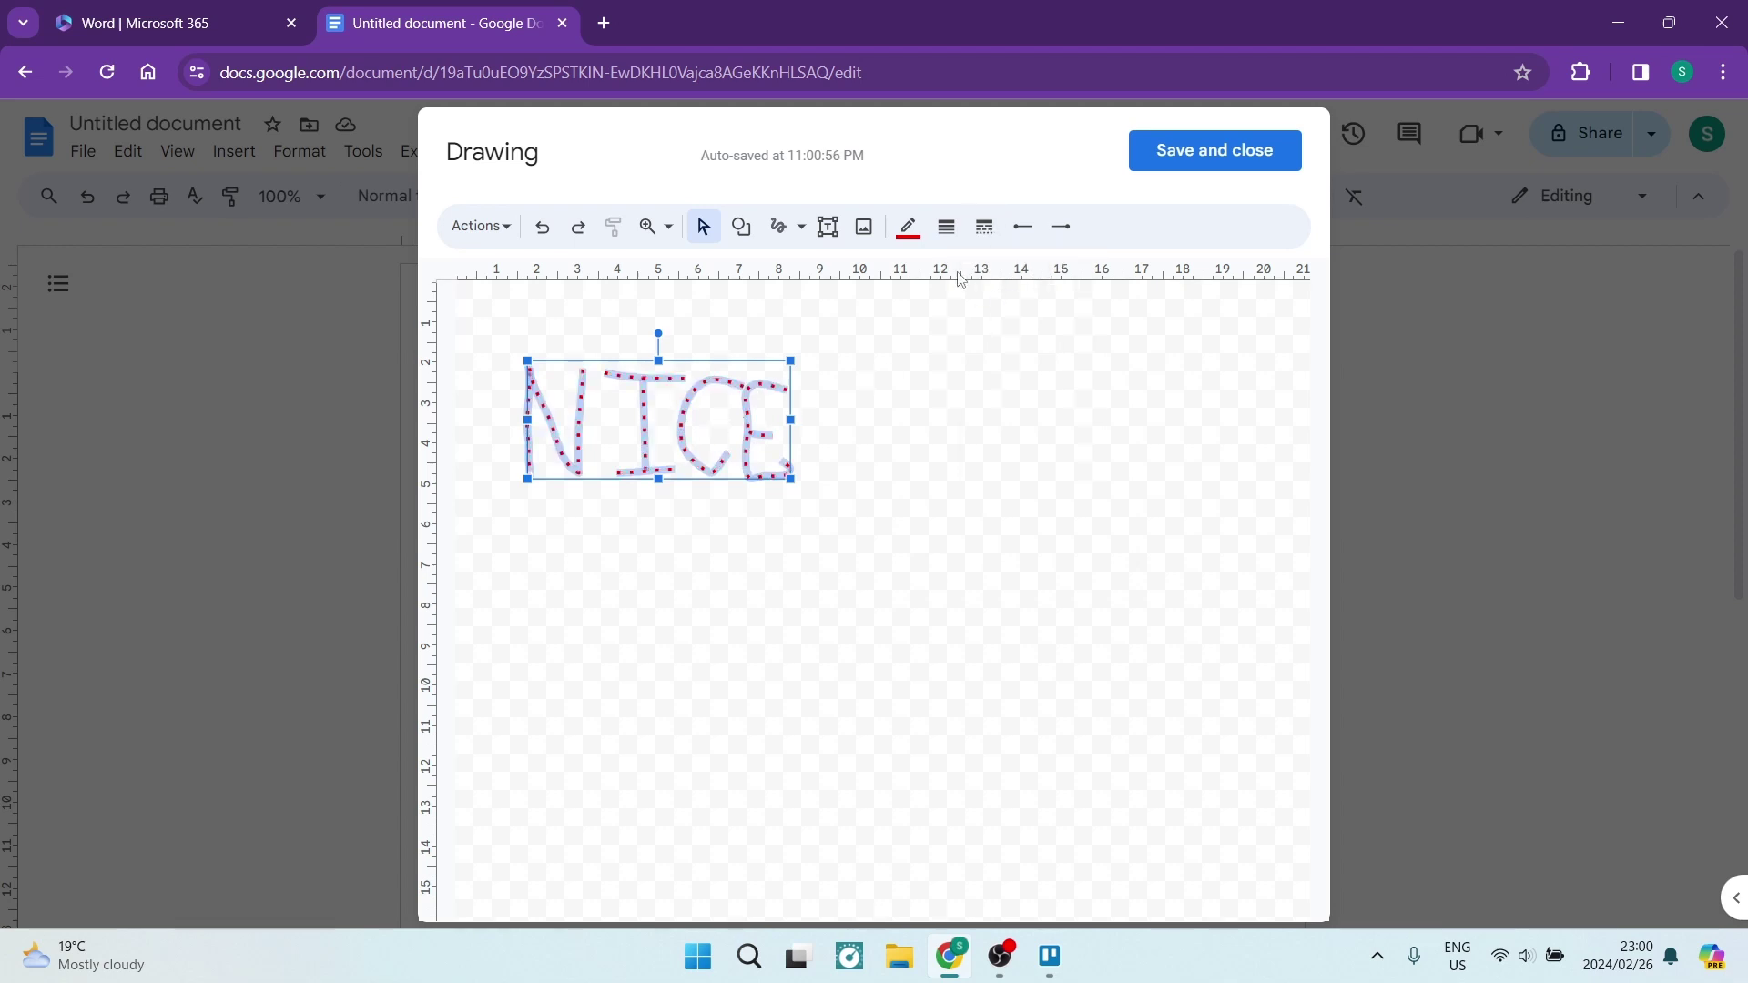
pyautogui.click(984, 226)
pyautogui.click(1020, 267)
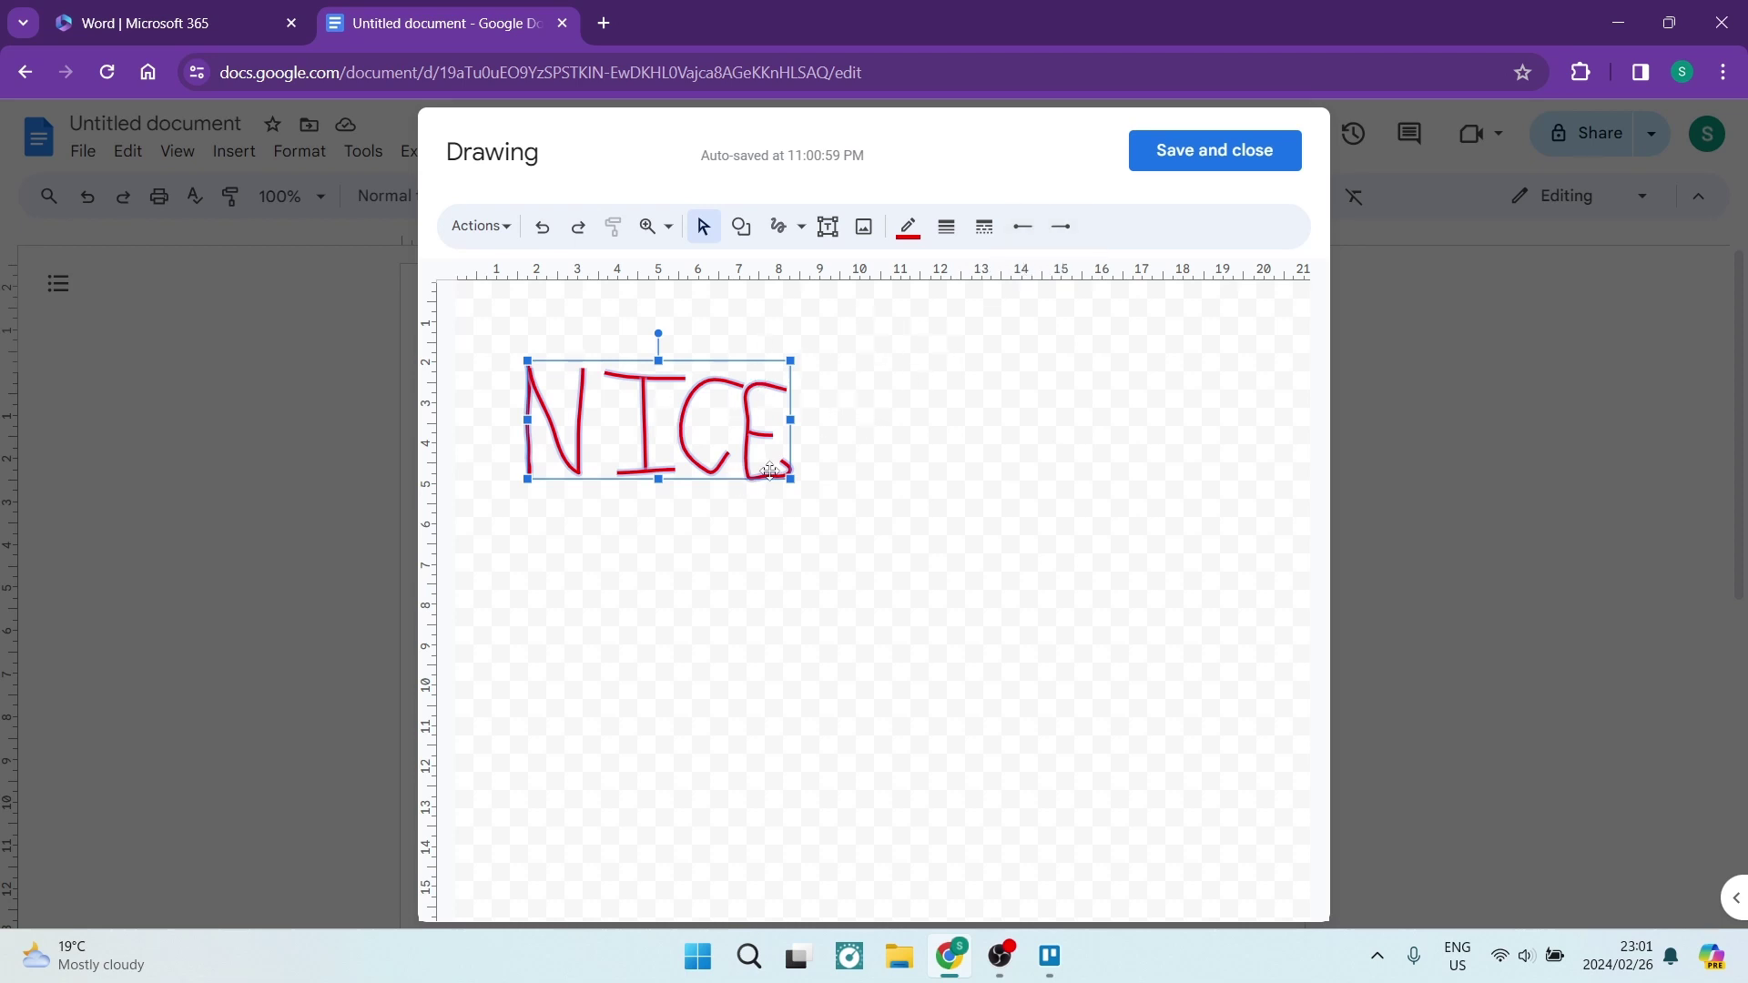
# Enlarge the NICE drawing from its corner, stretch it wider, then save and close it.
pyautogui.moveTo(789, 480); pyautogui.dragTo(812, 507)
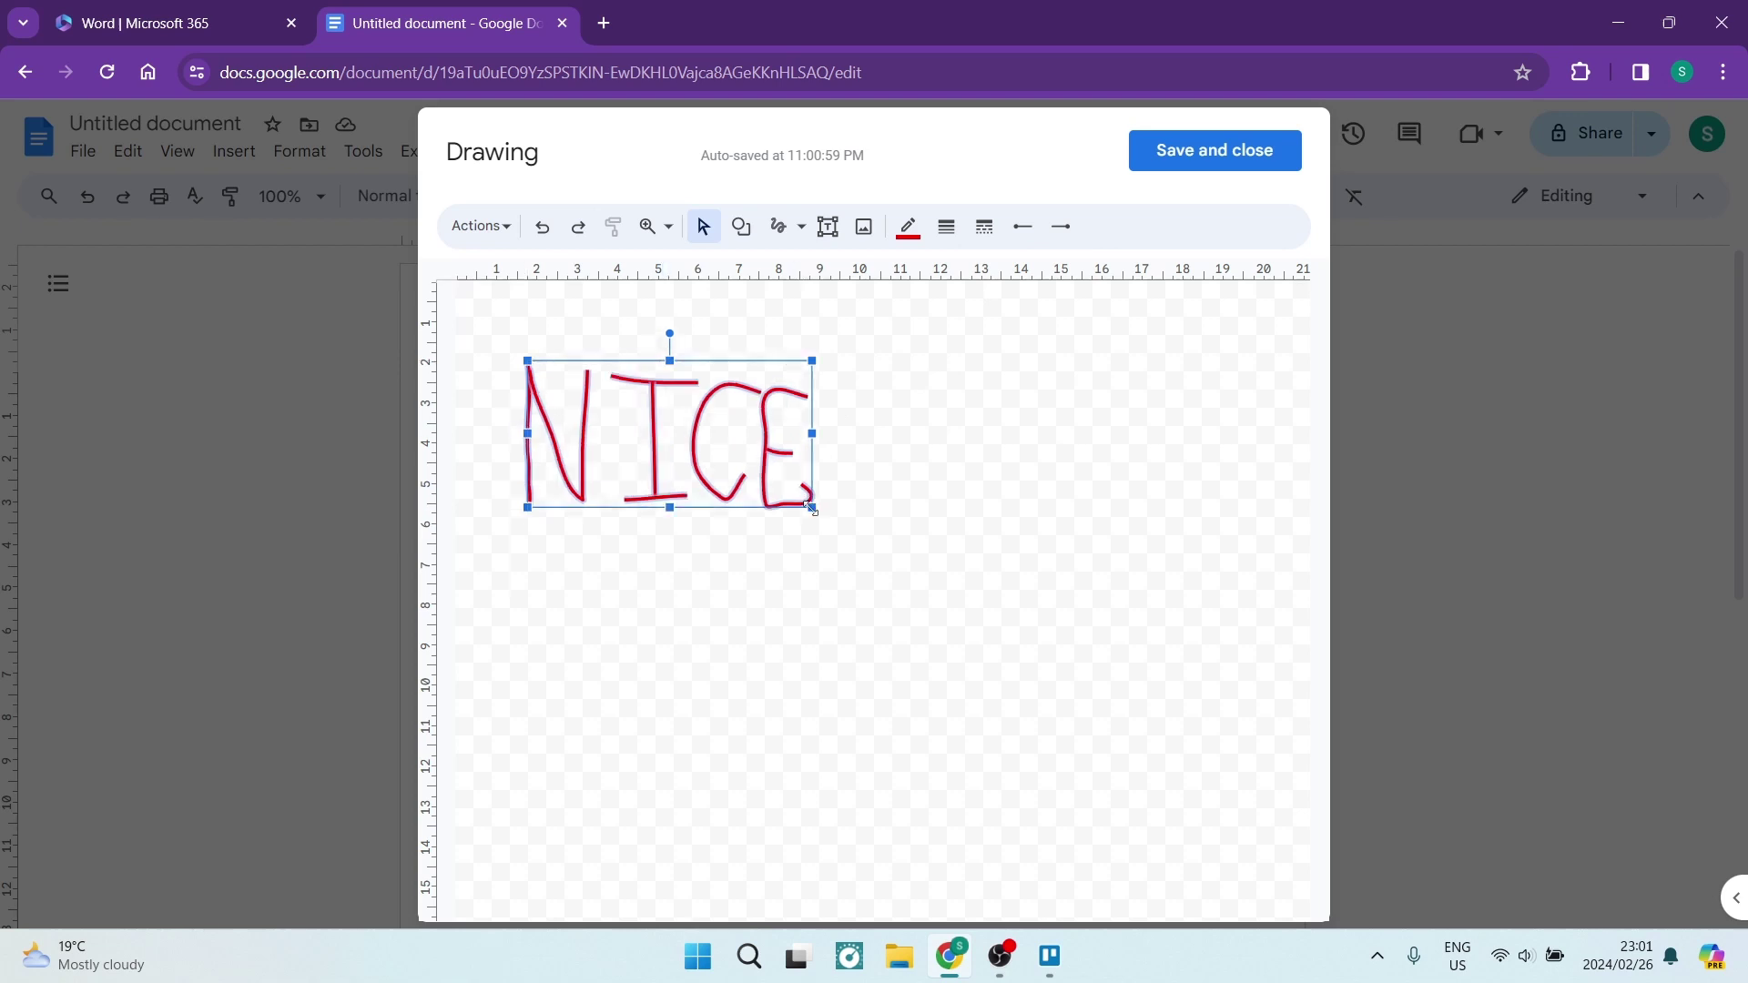
pyautogui.moveTo(812, 434); pyautogui.dragTo(979, 433)
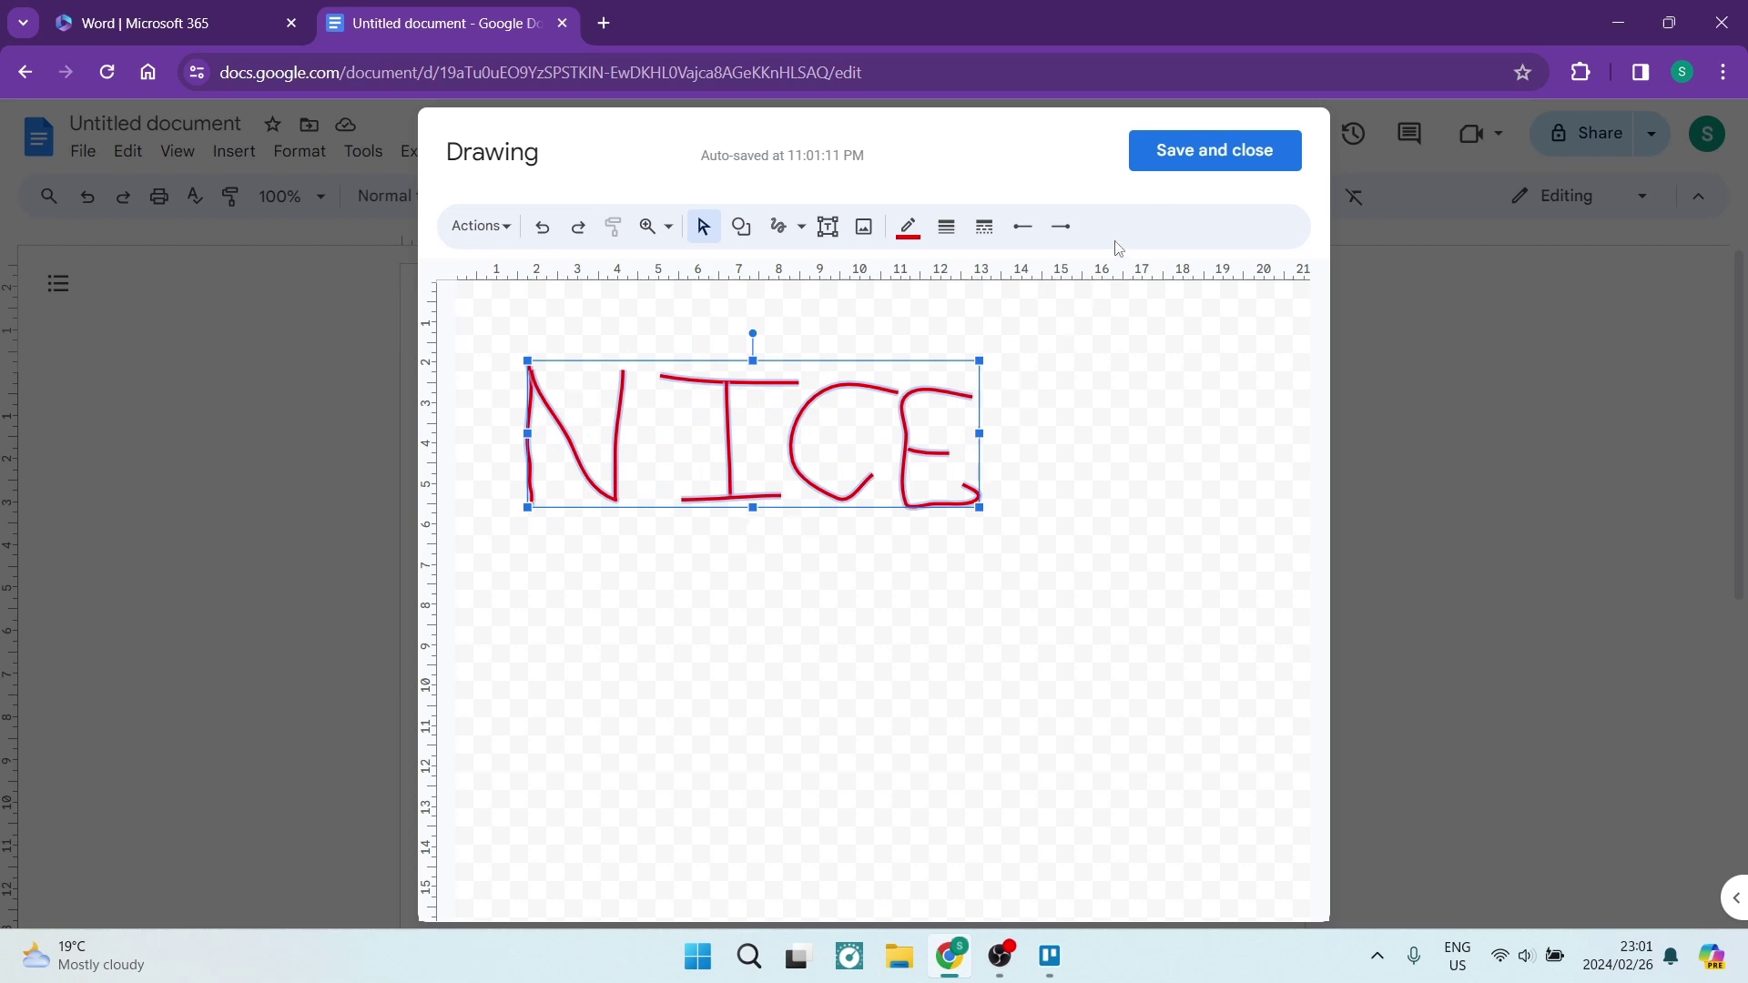
pyautogui.click(1205, 152)
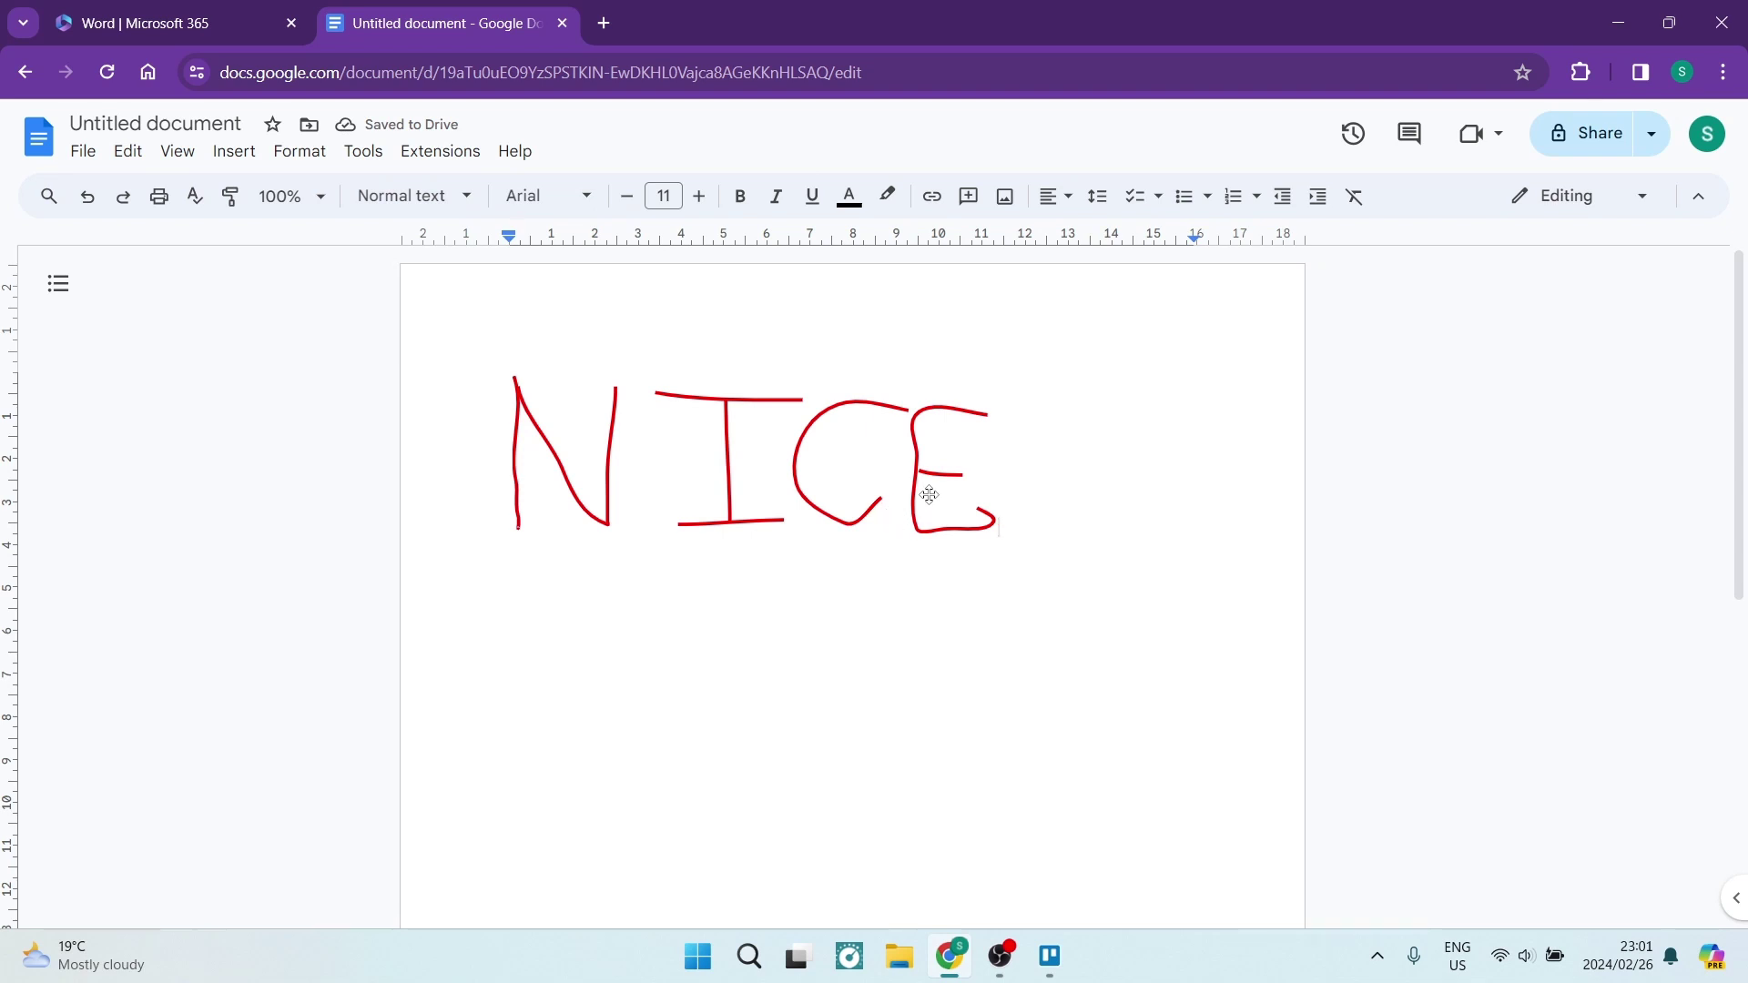
# Reopen and close the NICE drawing unchanged, then show its more-options menu on the inline toolbar.
pyautogui.click(891, 508)
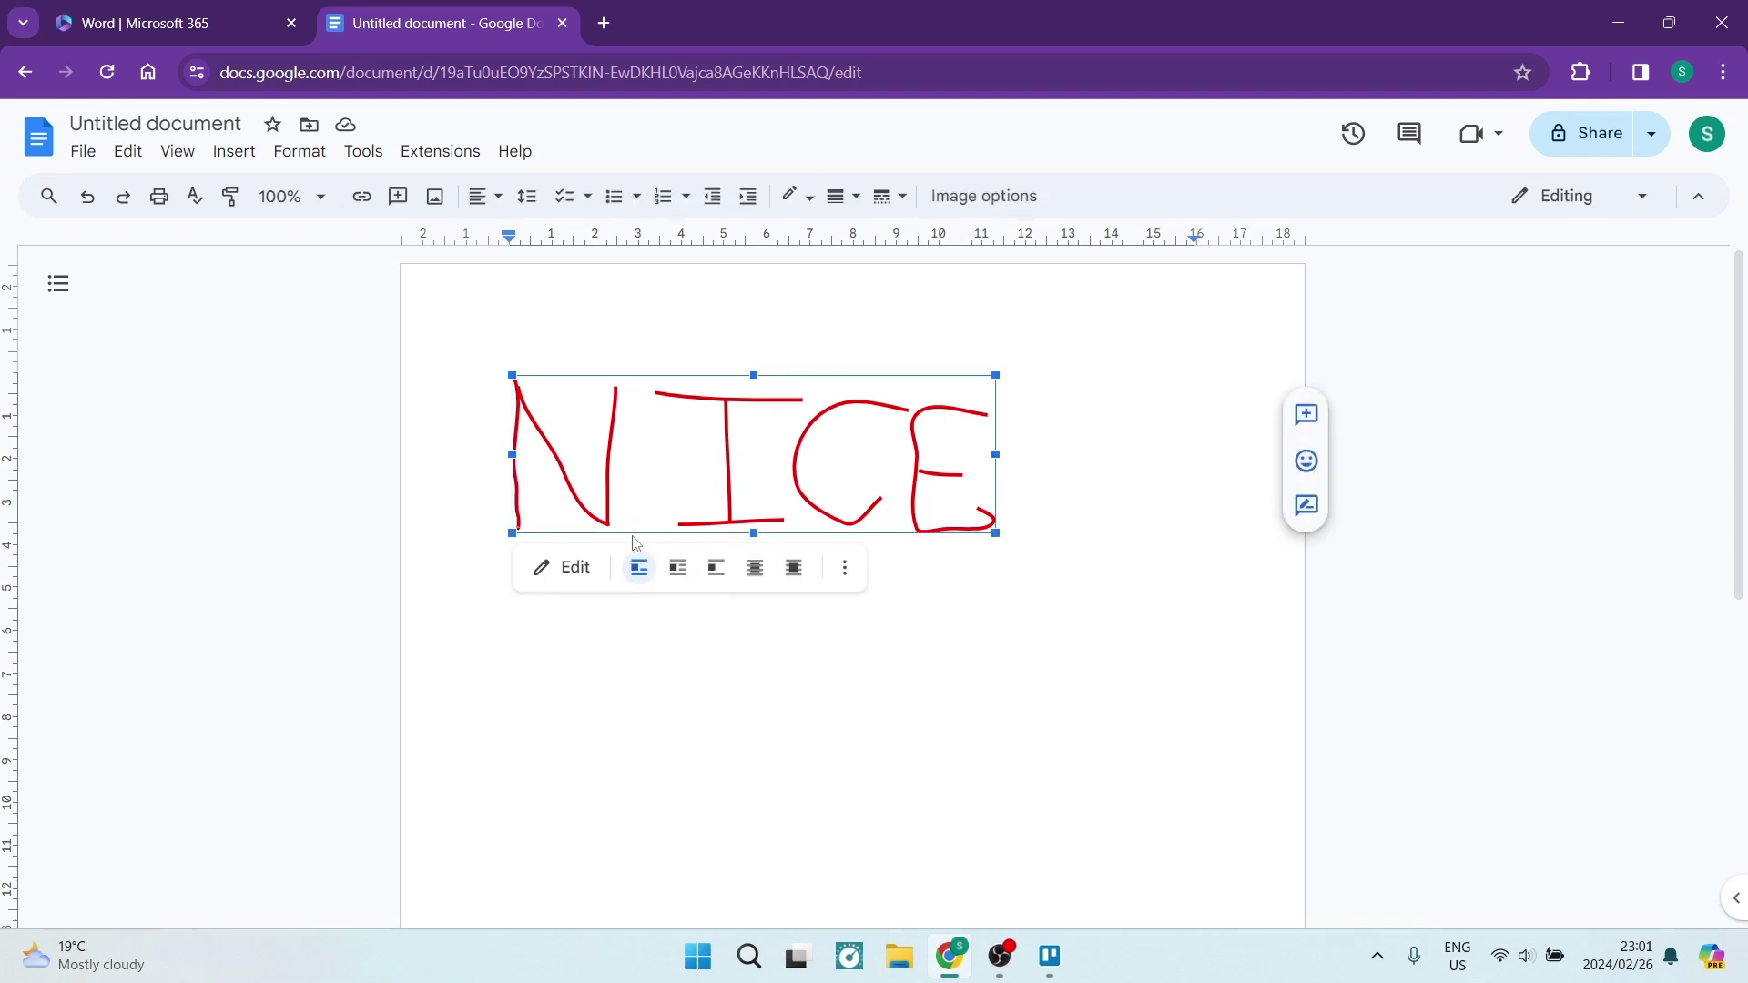
pyautogui.click(577, 567)
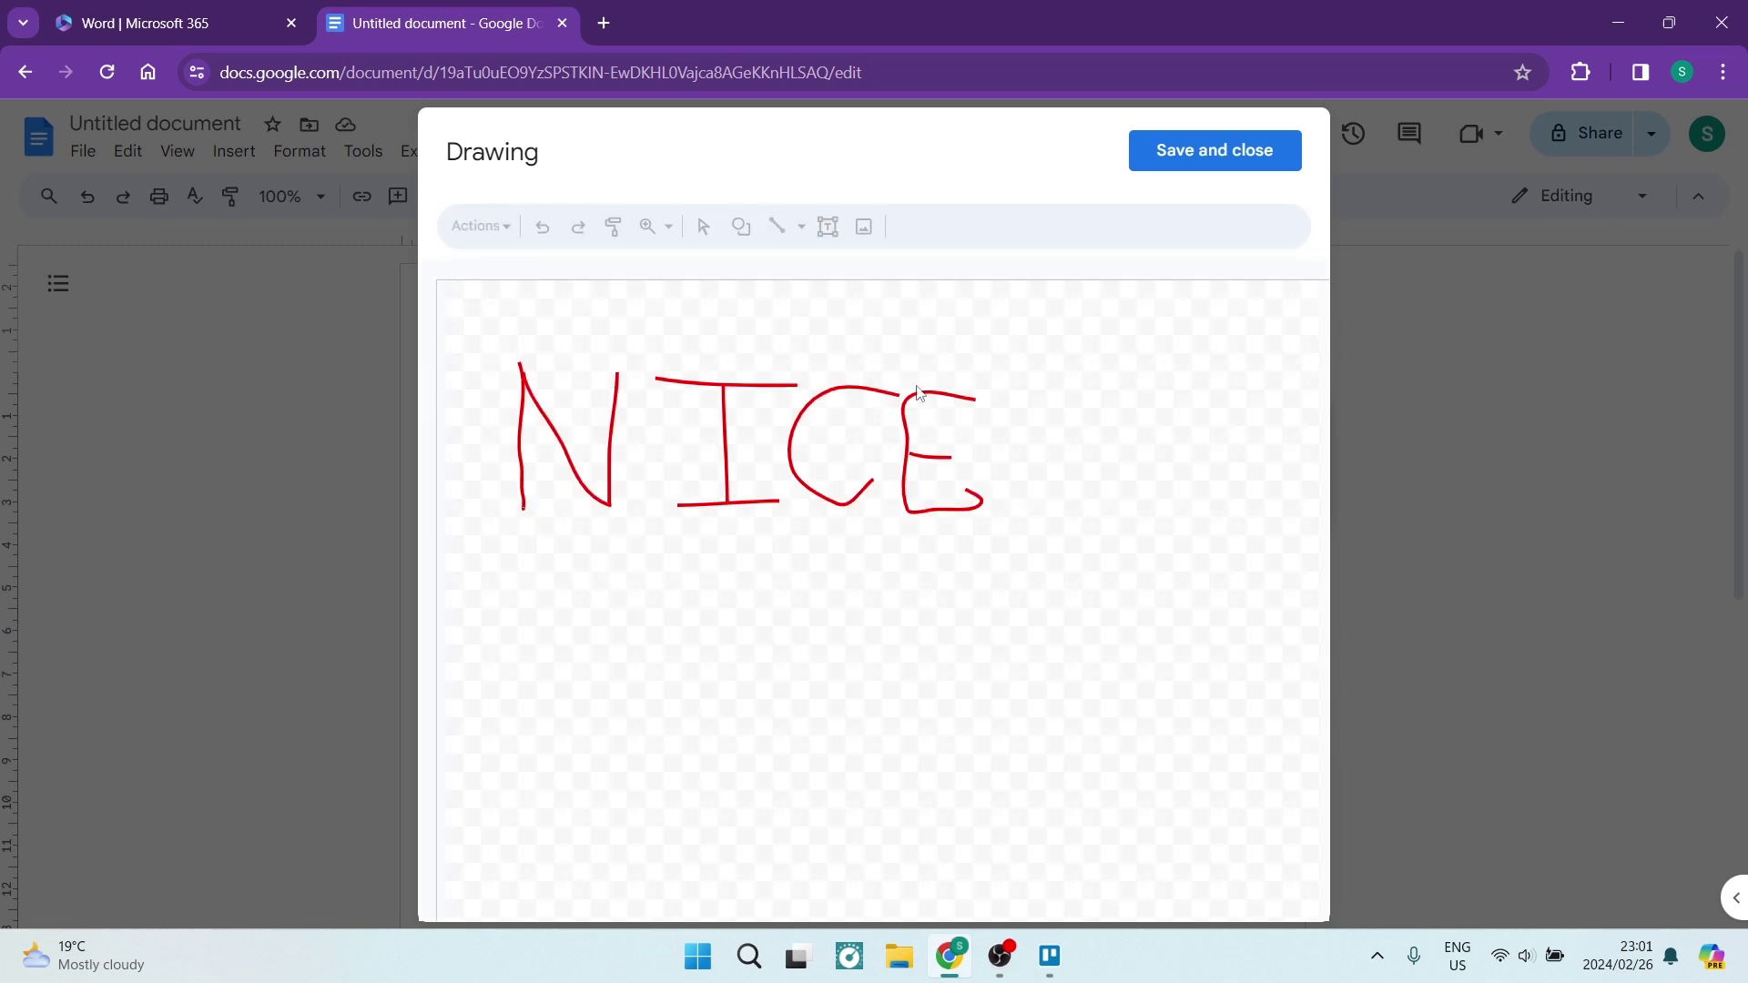
pyautogui.click(1171, 163)
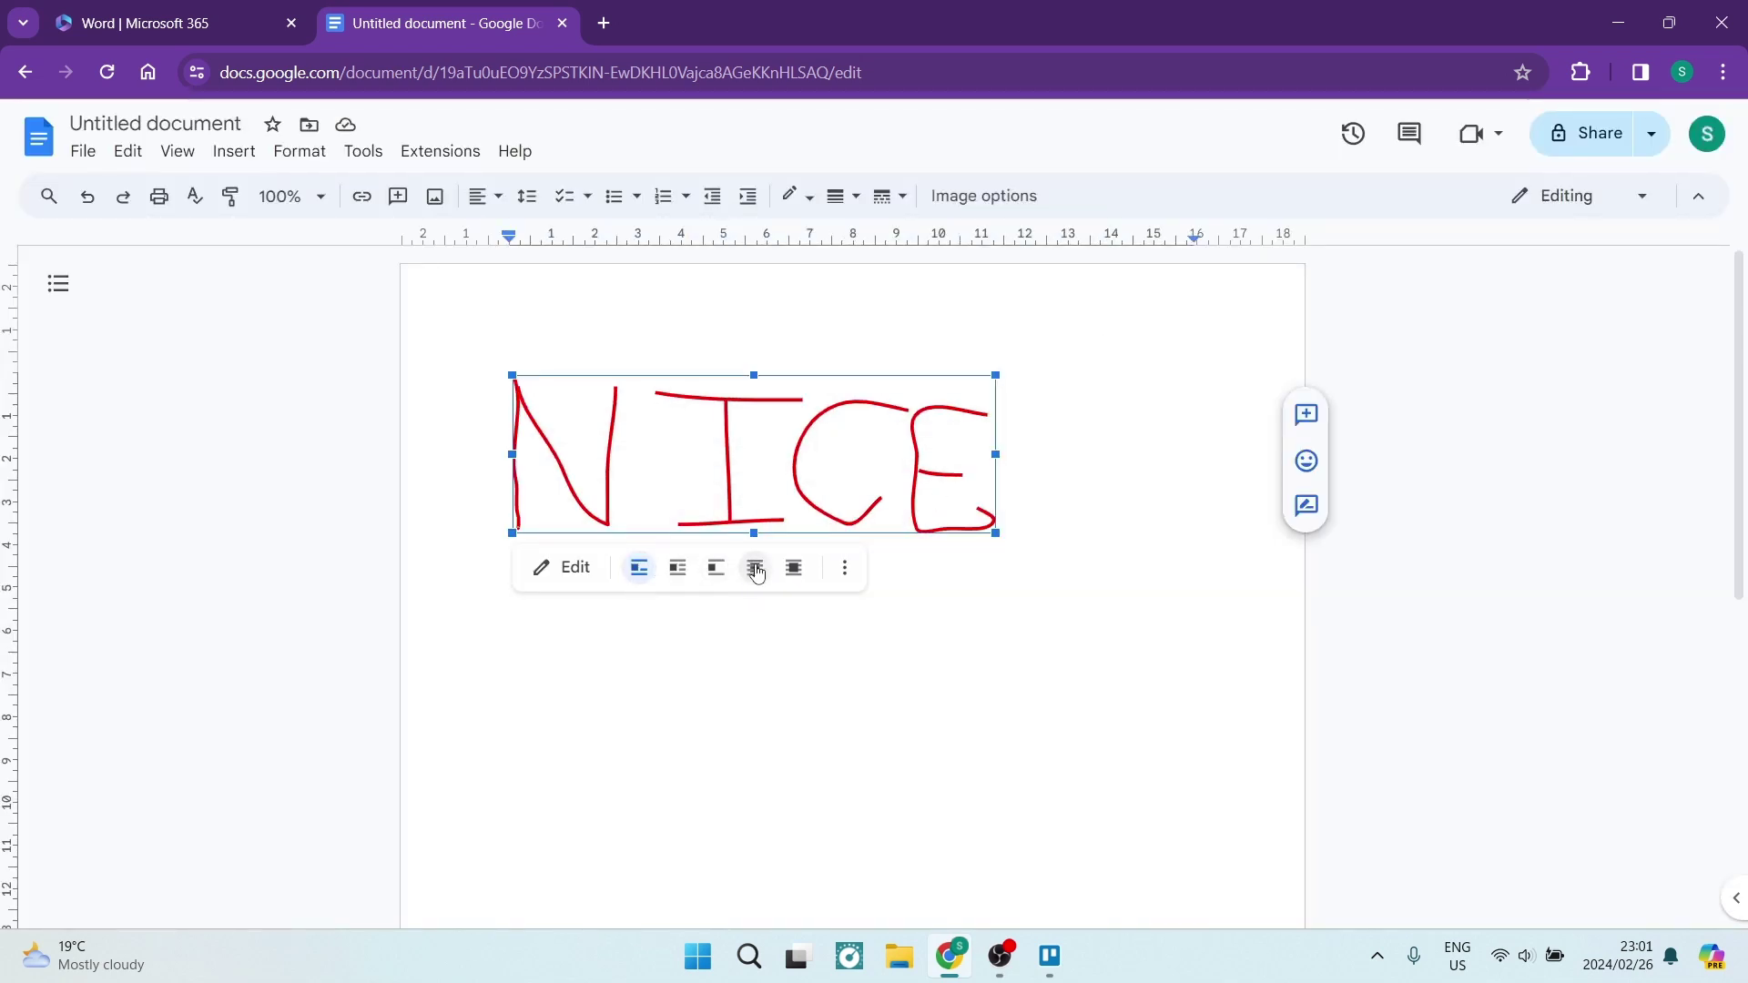
pyautogui.click(837, 579)
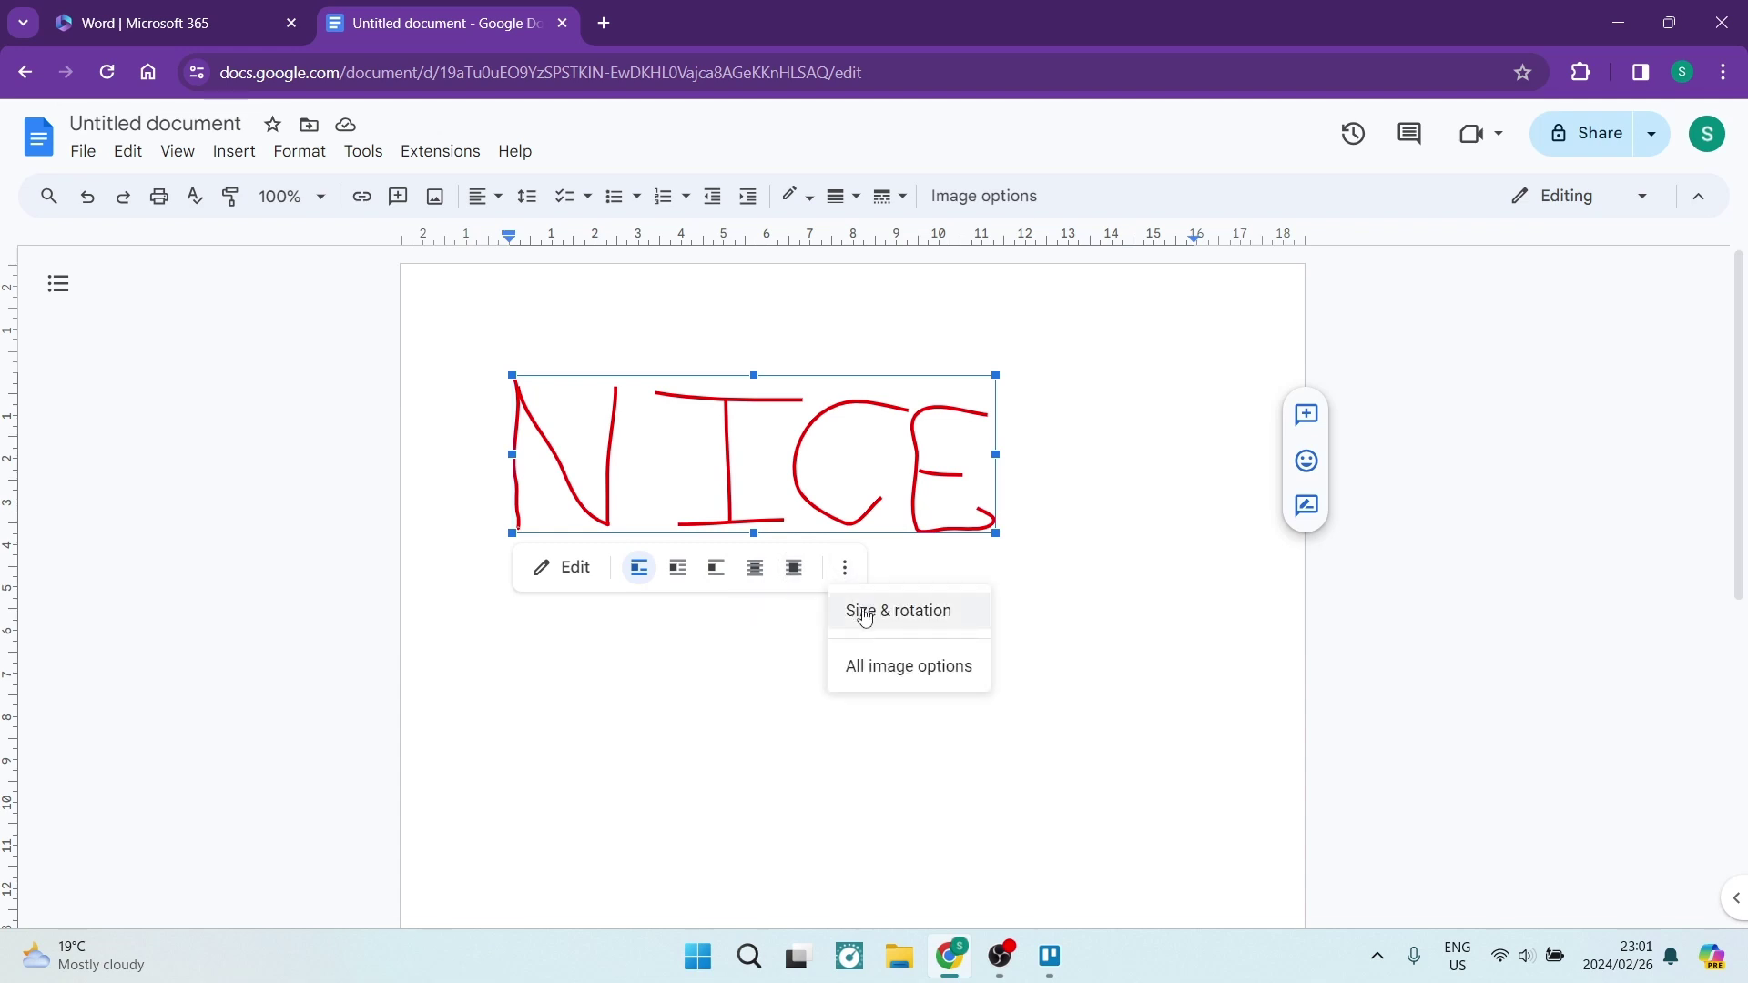
pyautogui.click(871, 669)
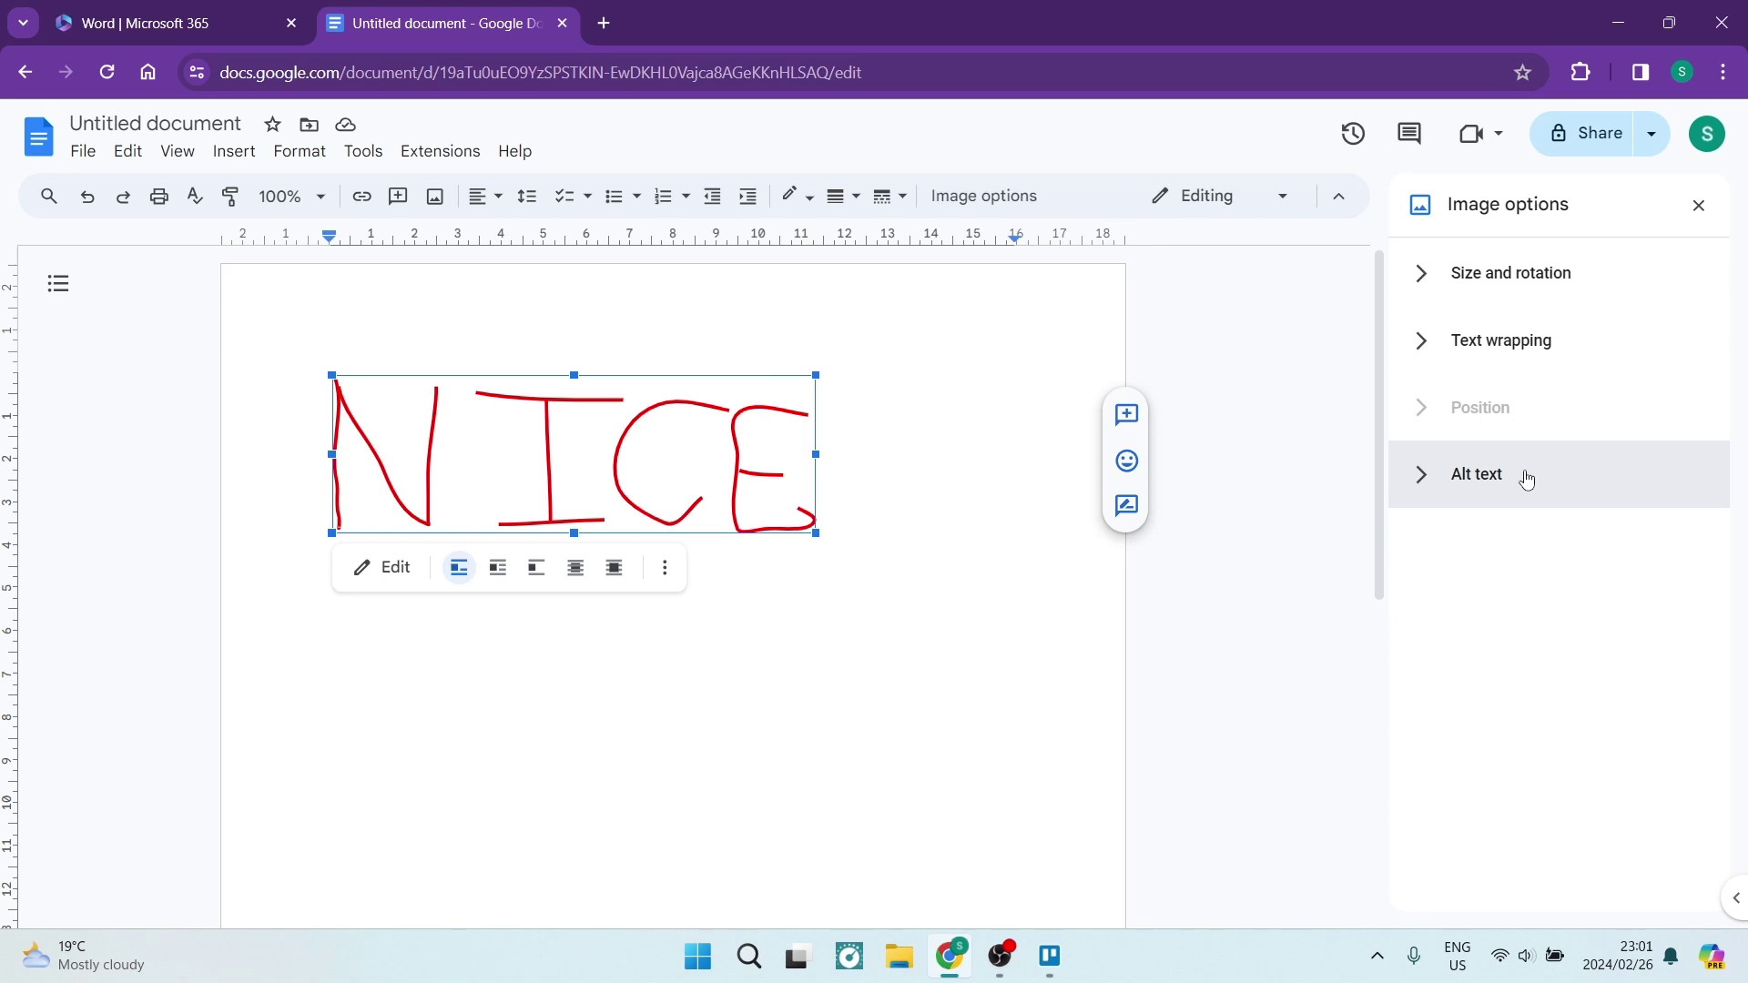
pyautogui.click(1699, 206)
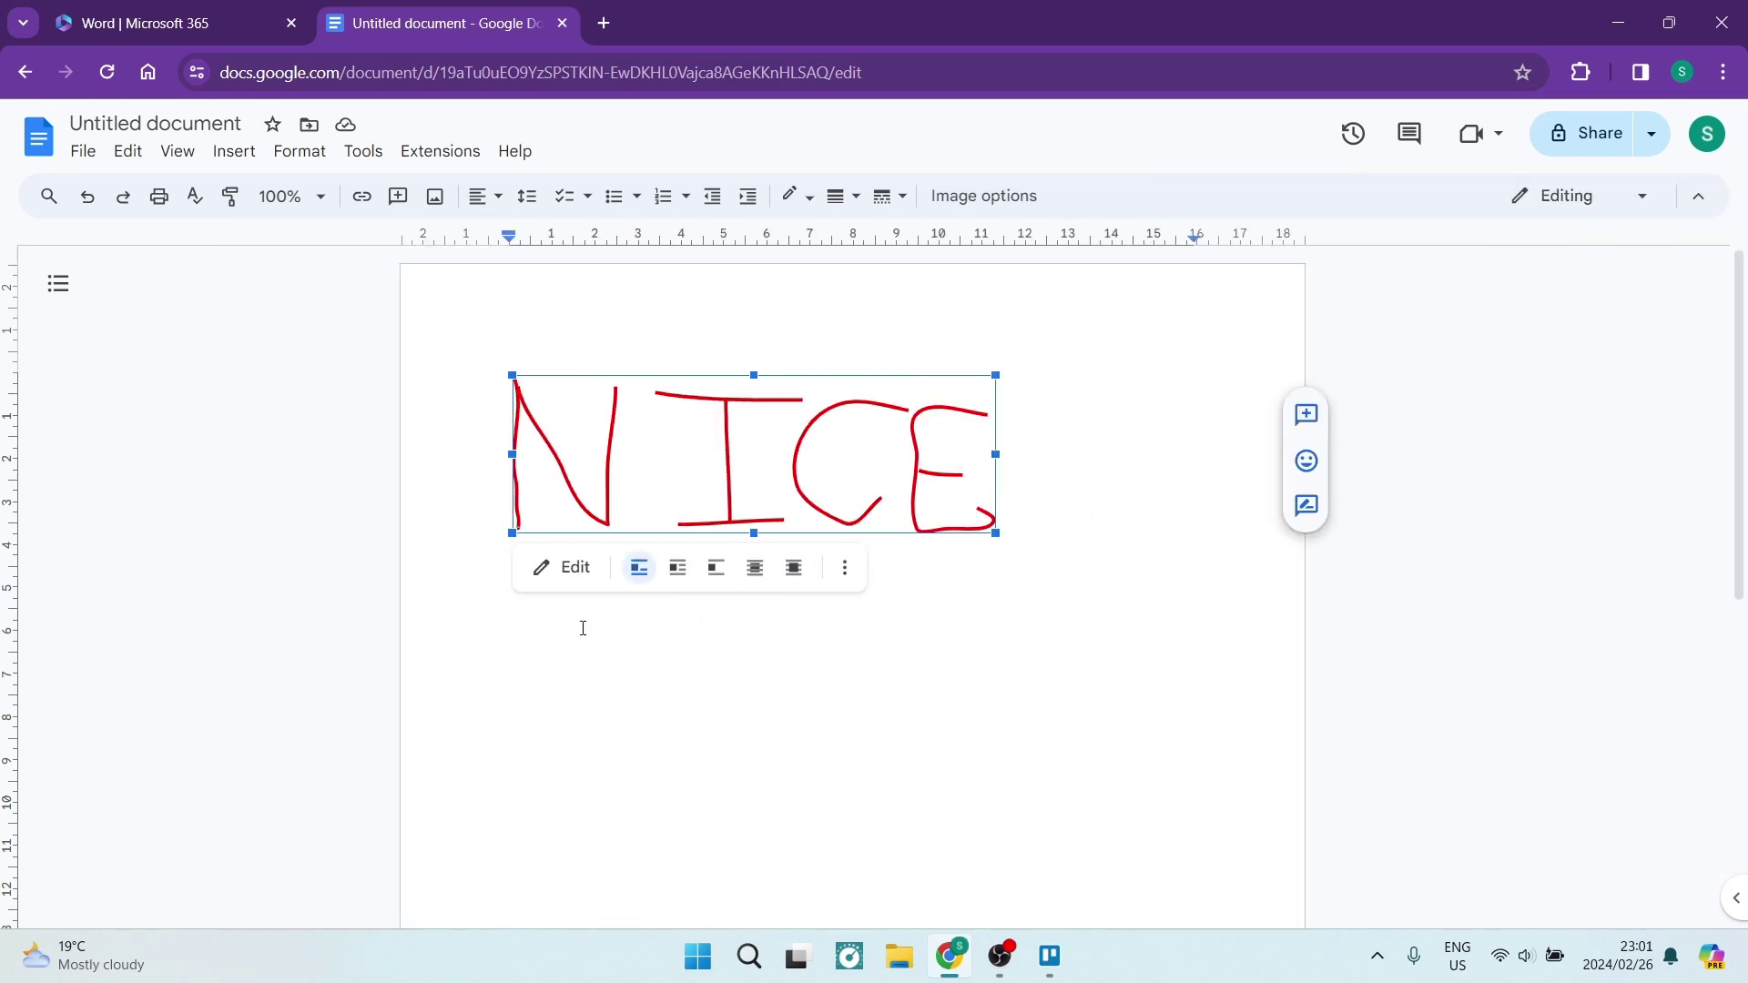